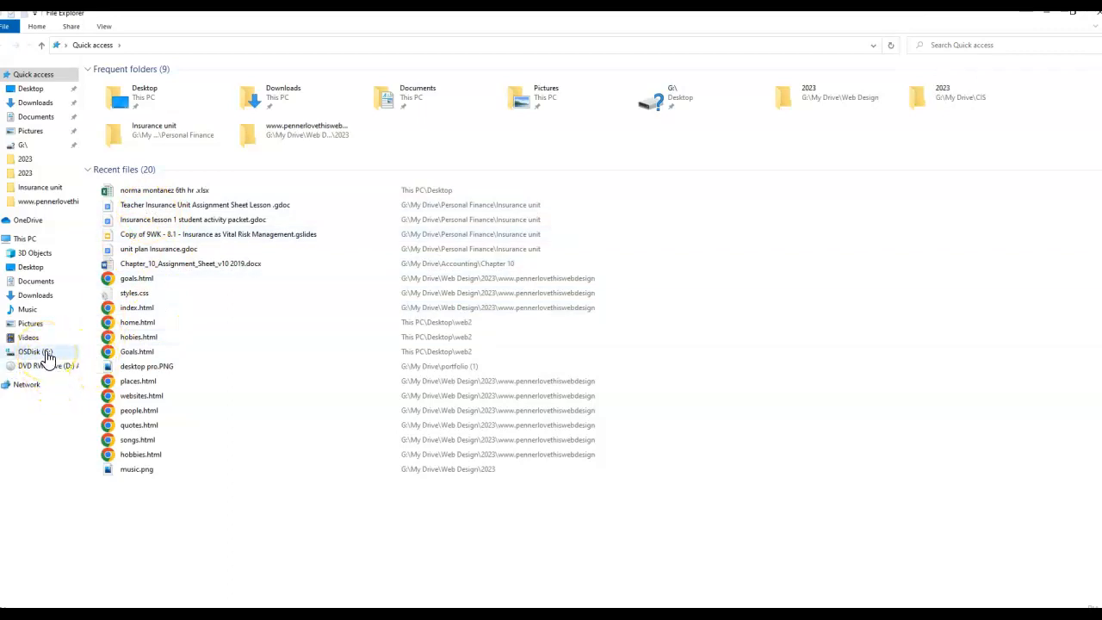
pyautogui.doubleClick(308, 138)
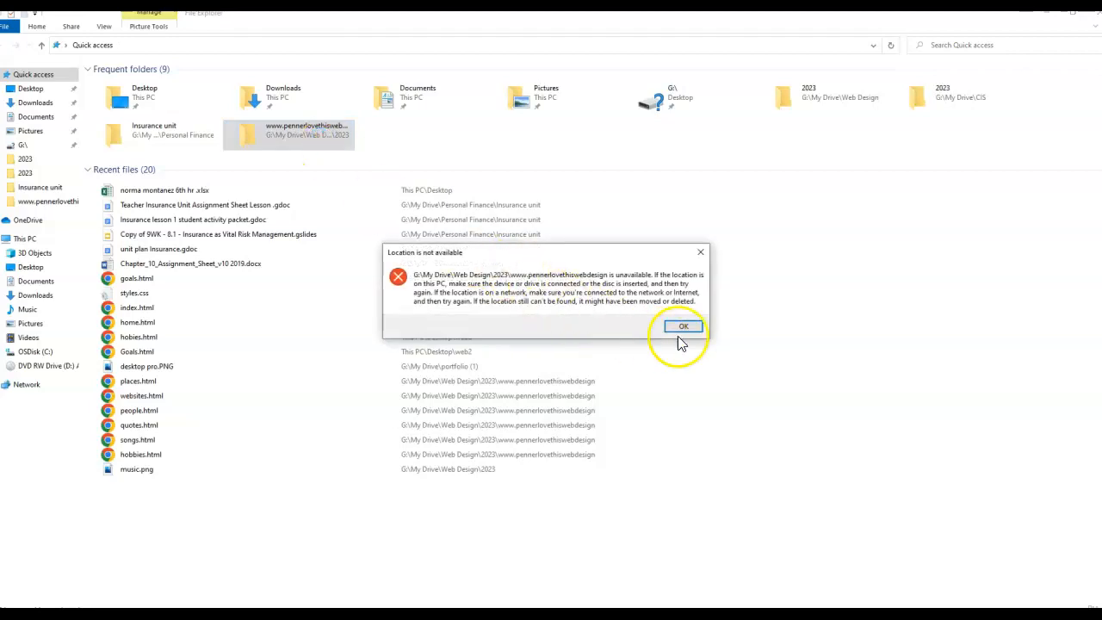
pyautogui.click(682, 327)
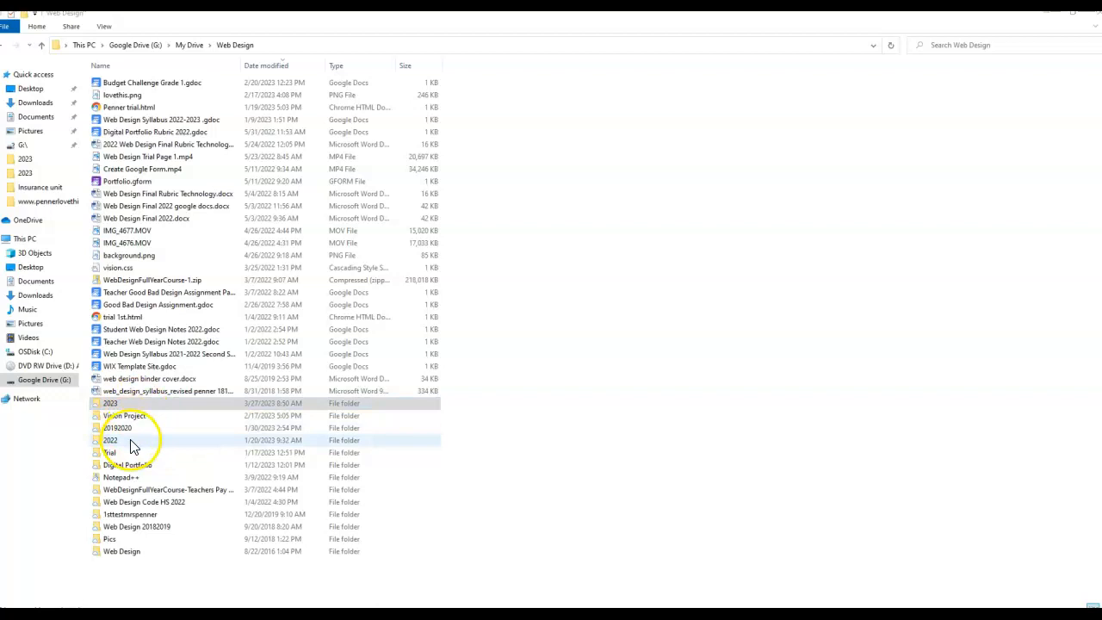
# Create a new folder named lovethissample in the Web Design folder
pyautogui.rightClick(529, 241)
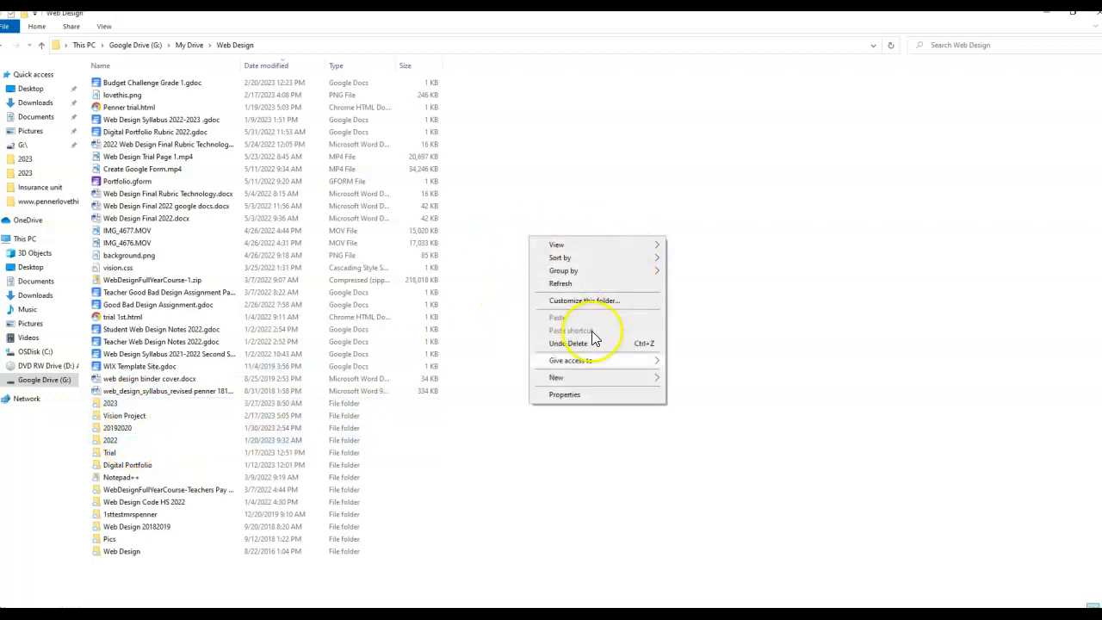
pyautogui.click(804, 207)
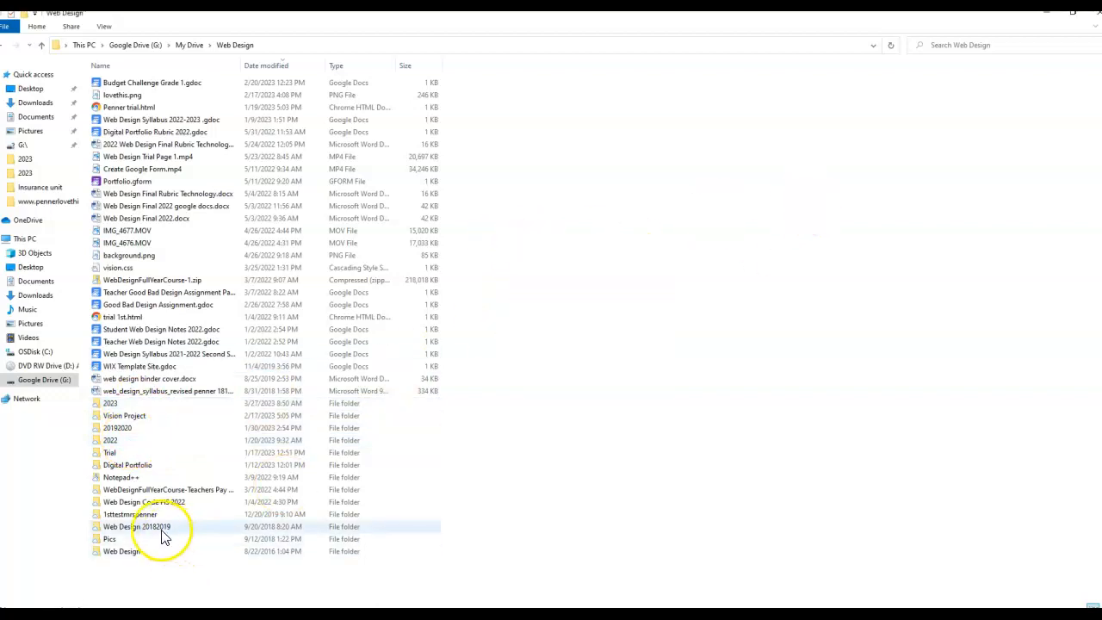
pyautogui.rightClick(530, 267)
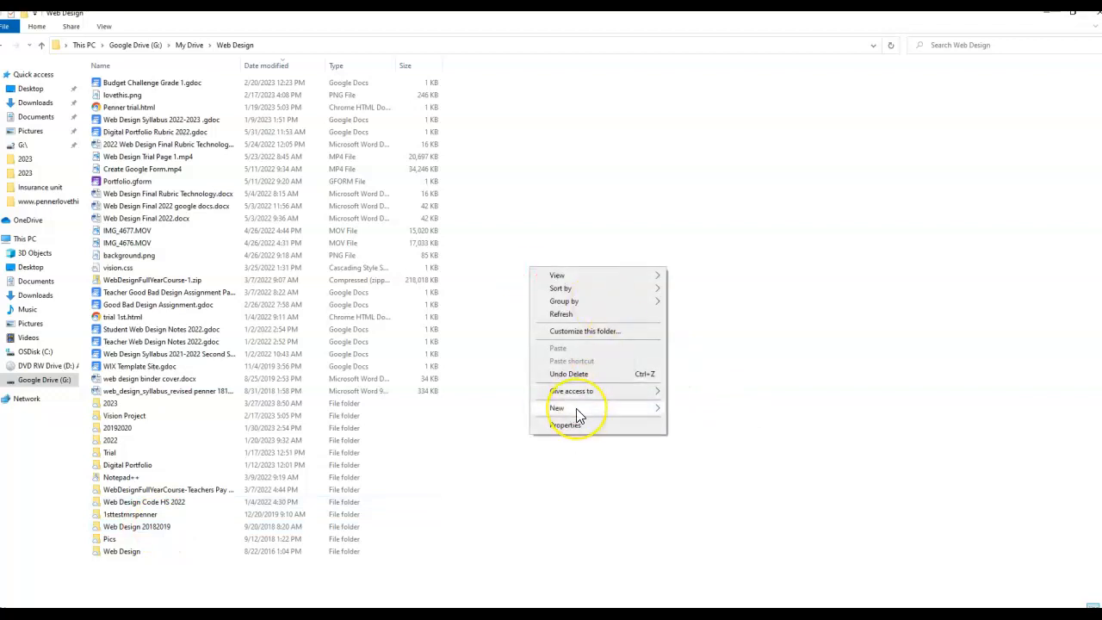
pyautogui.moveTo(577, 411)
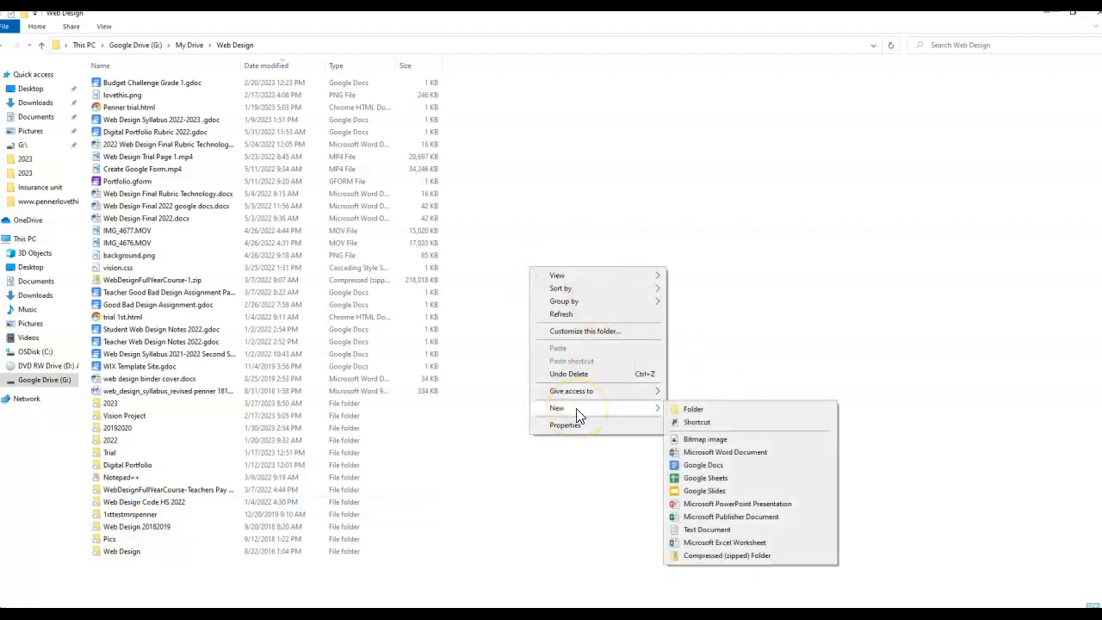
pyautogui.click(695, 410)
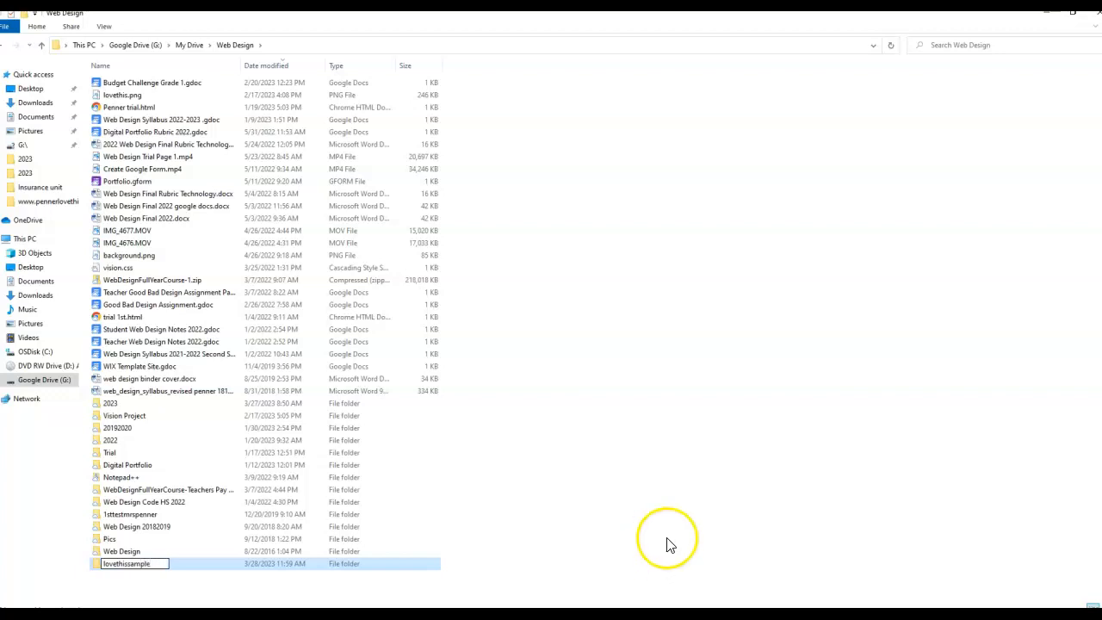
pyautogui.click(600, 512)
# Delete the lovethissample folder from the Web Design folder
pyautogui.click(136, 568)
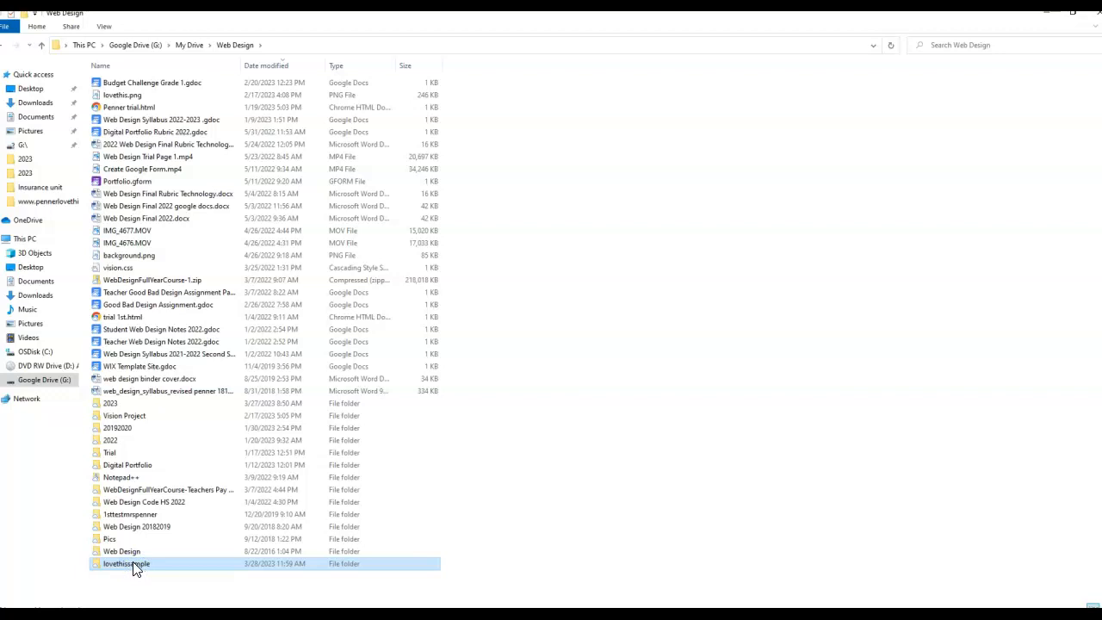
pyautogui.click(133, 563)
pyautogui.press('BackSpace')
pyautogui.click(490, 541)
pyautogui.click(93, 564)
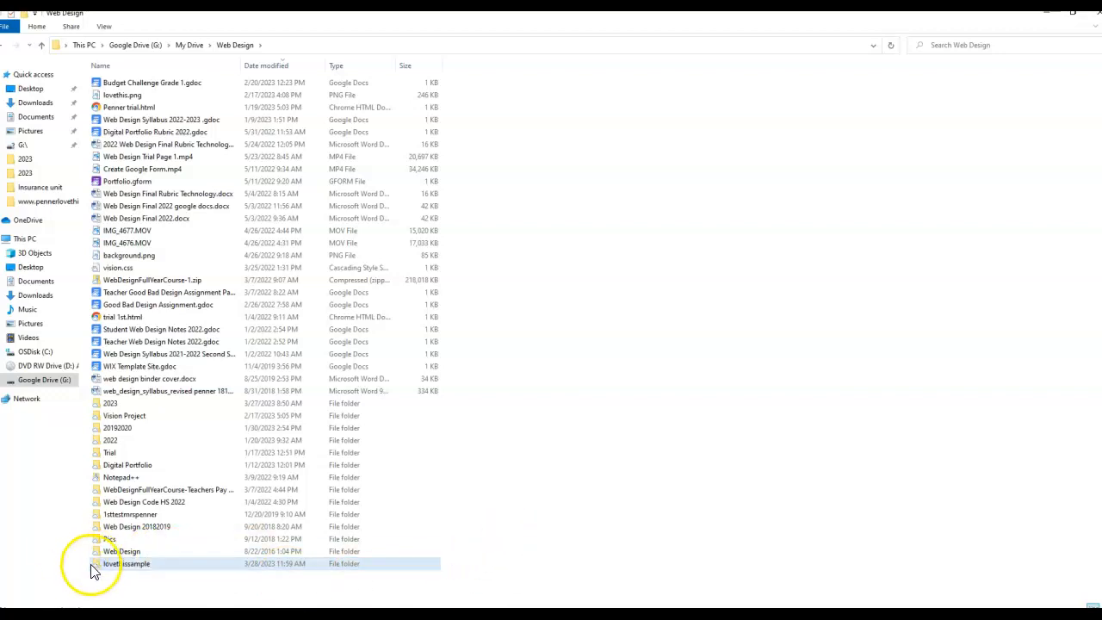
pyautogui.press('Delete')
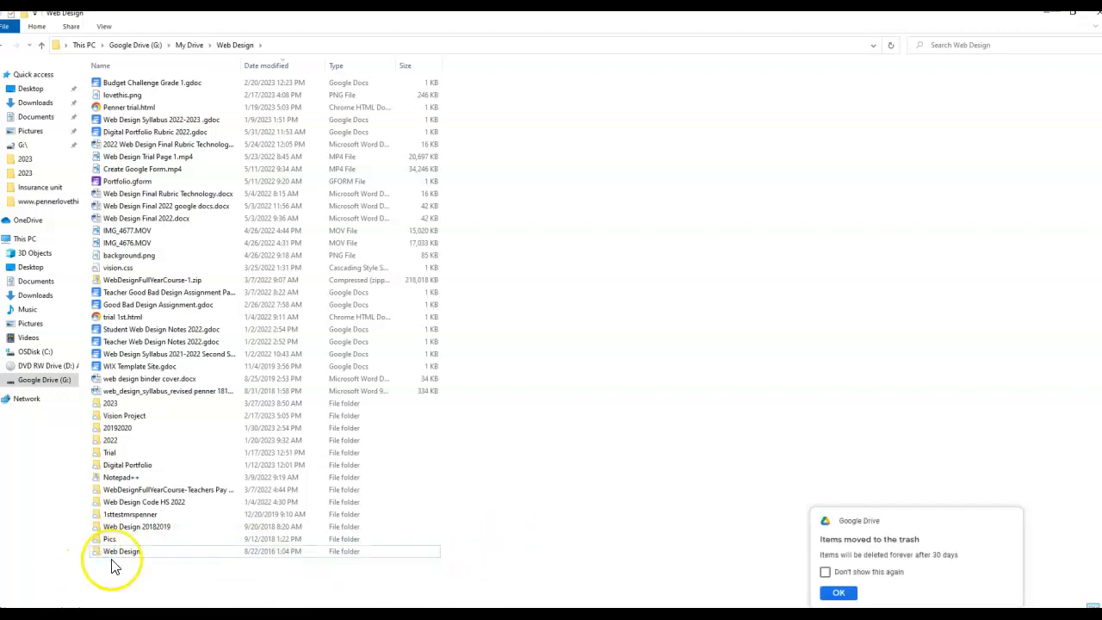
pyautogui.doubleClick(112, 405)
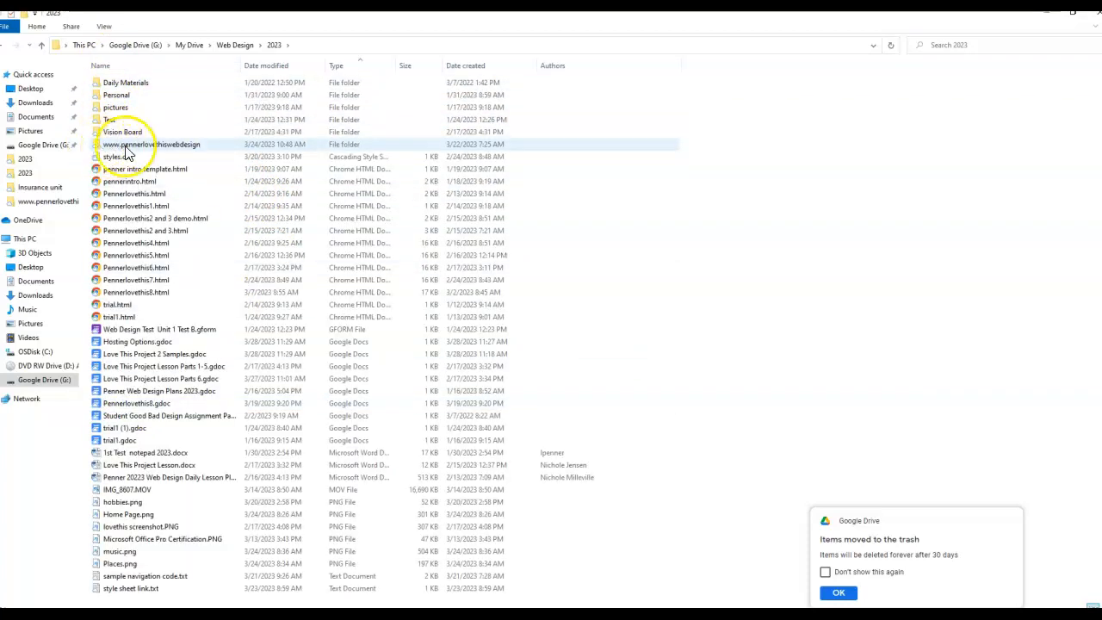
pyautogui.doubleClick(123, 145)
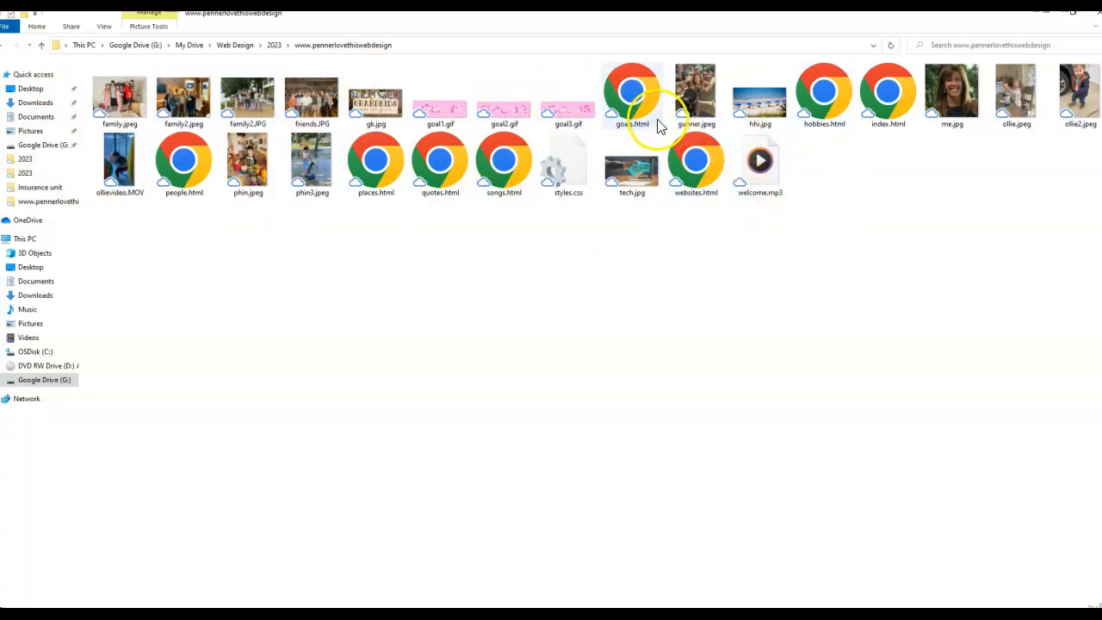
pyautogui.click(888, 102)
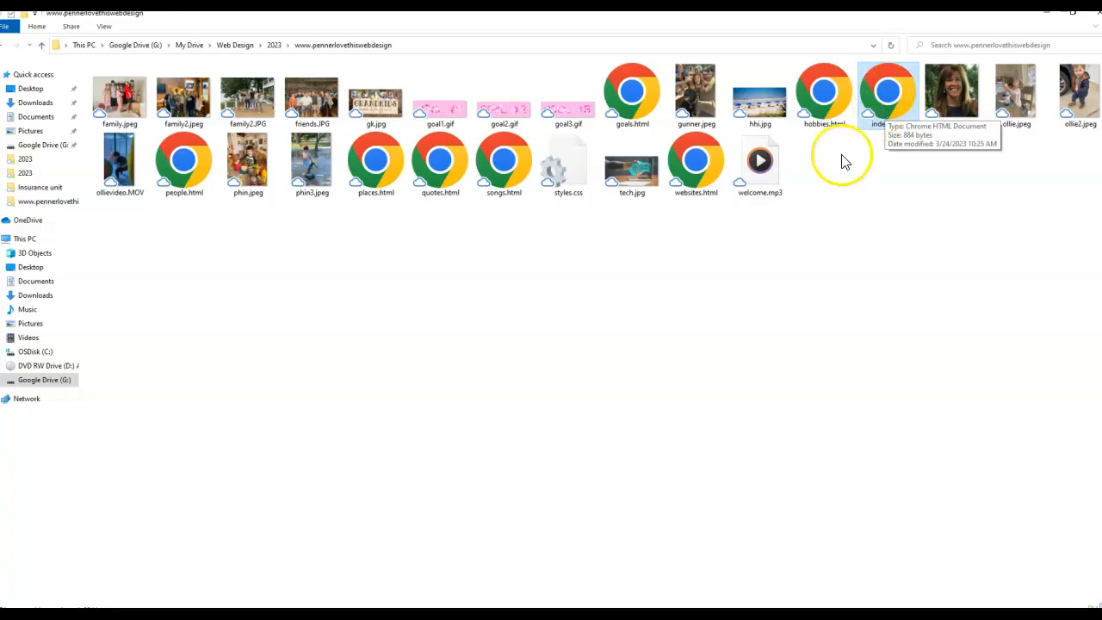
pyautogui.click(890, 105)
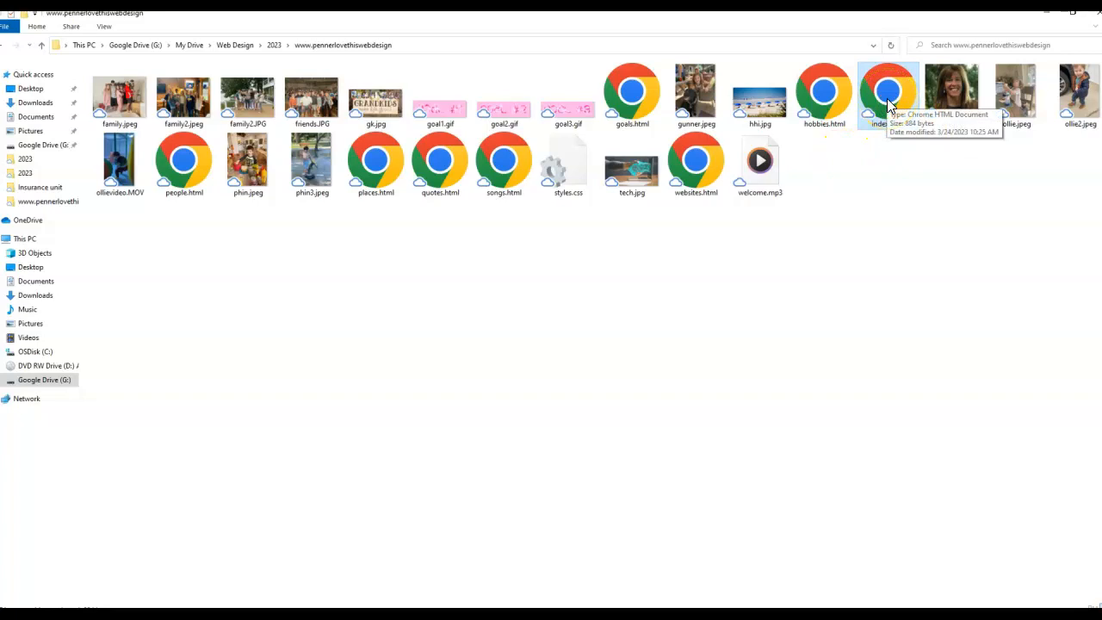
pyautogui.click(861, 165)
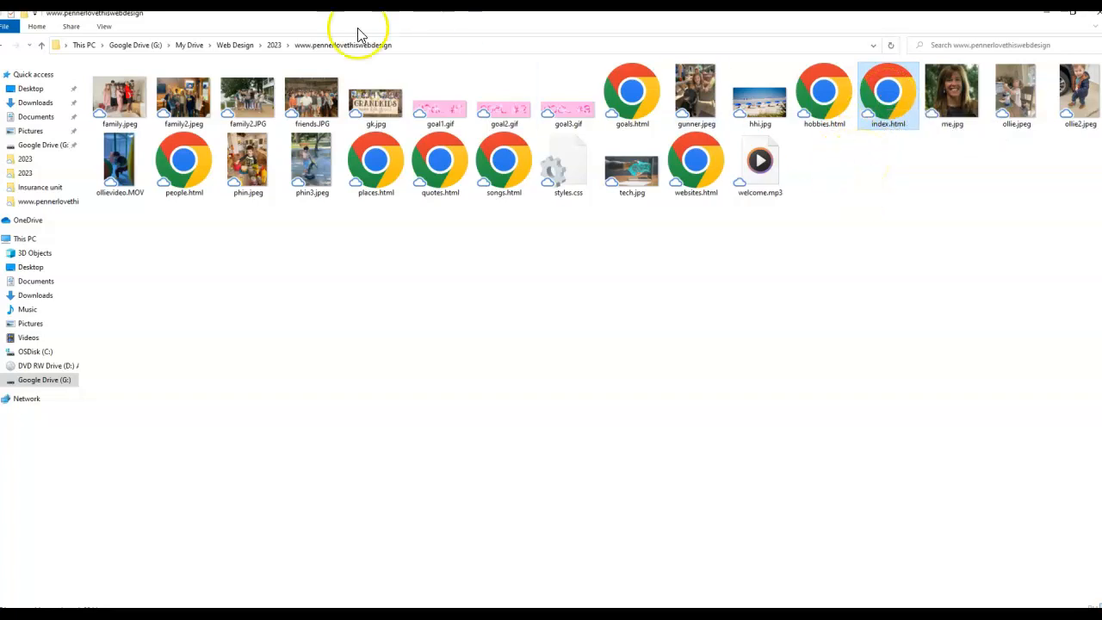
pyautogui.click(275, 45)
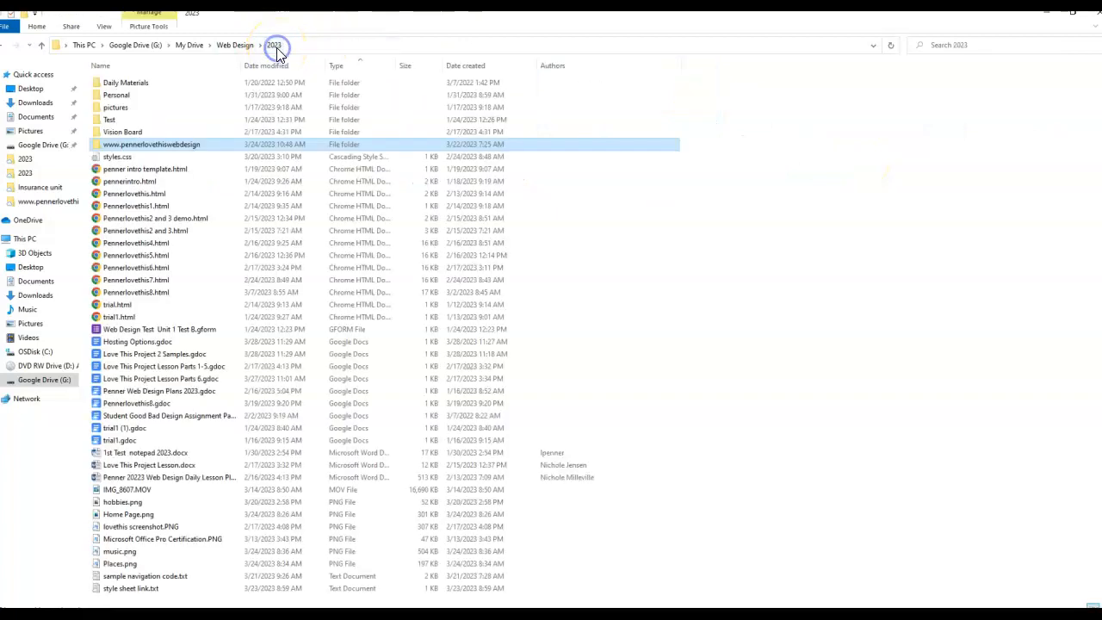
pyautogui.rightClick(119, 148)
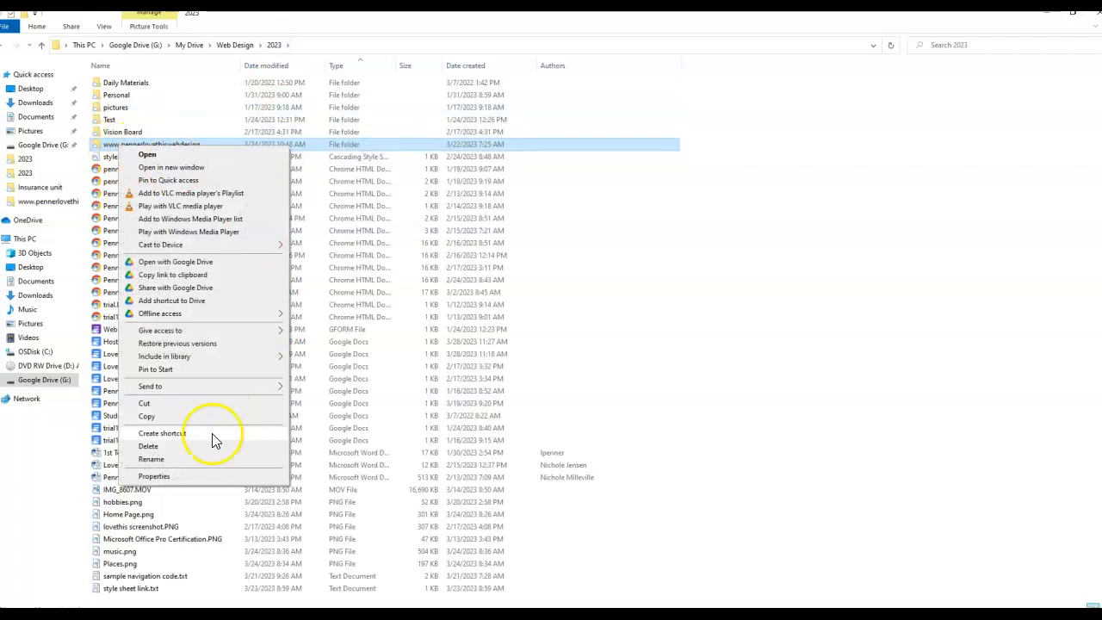
pyautogui.click(180, 478)
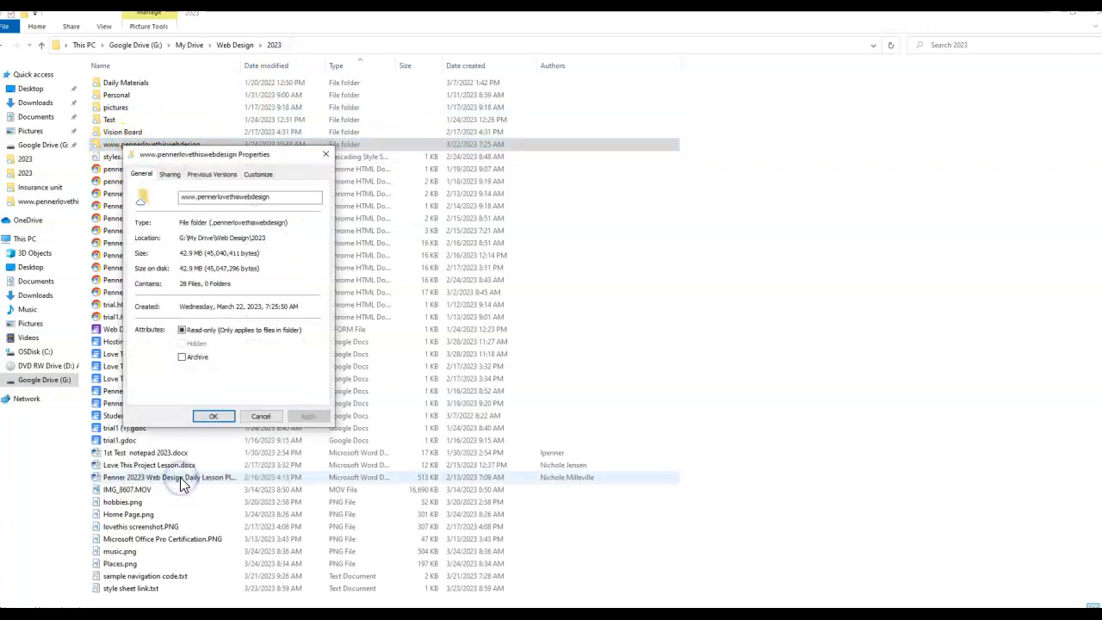
pyautogui.click(171, 174)
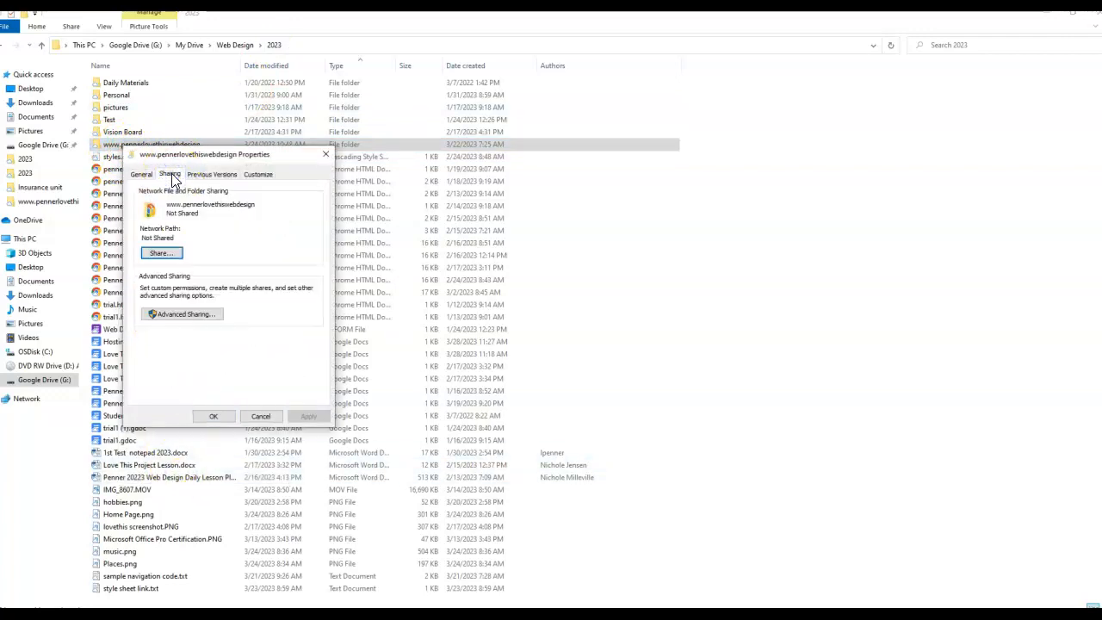
pyautogui.click(261, 418)
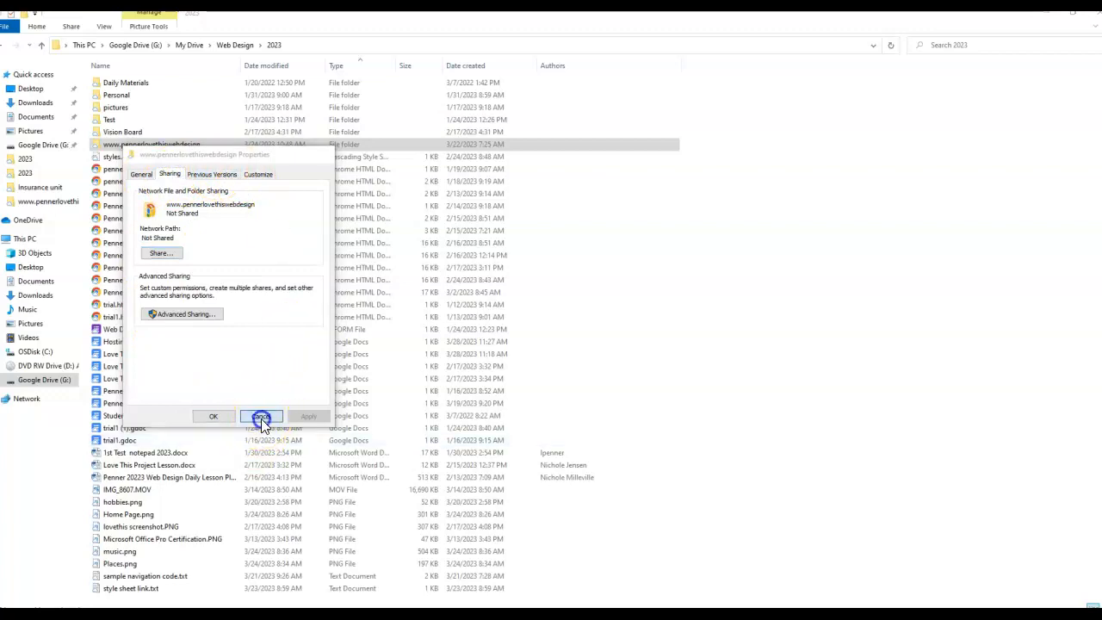
pyautogui.click(873, 337)
pyautogui.click(167, 141)
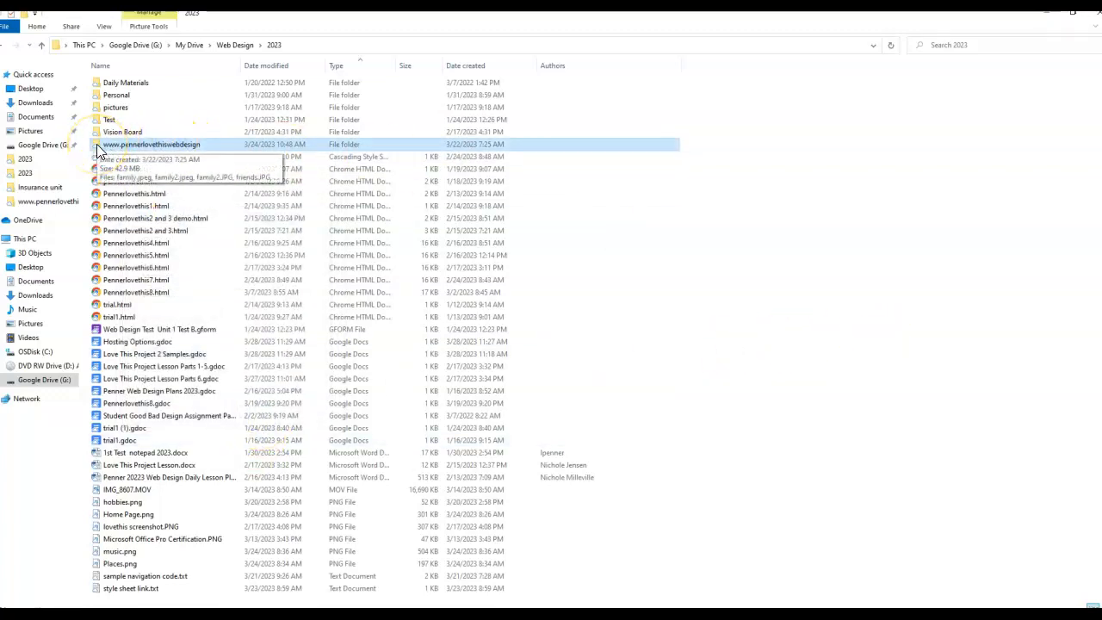
# Switch to Google Drive in the browser and open the 2023 folder inside Web Design
pyautogui.click(1047, 17)
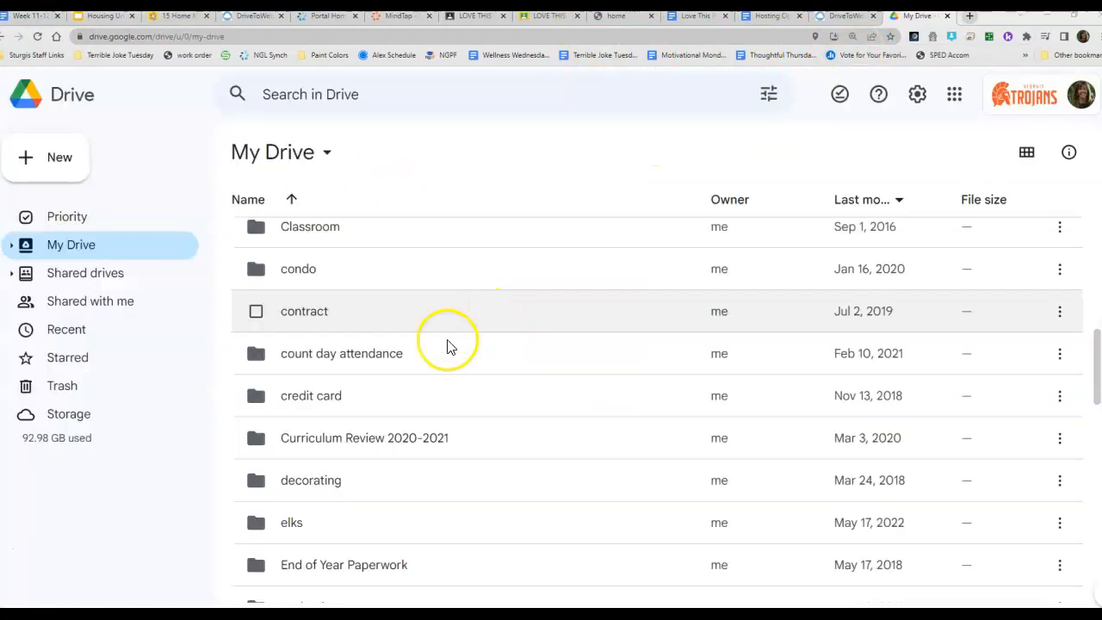
pyautogui.scroll(-8, 445, 347)
pyautogui.scroll(-5, 453, 388)
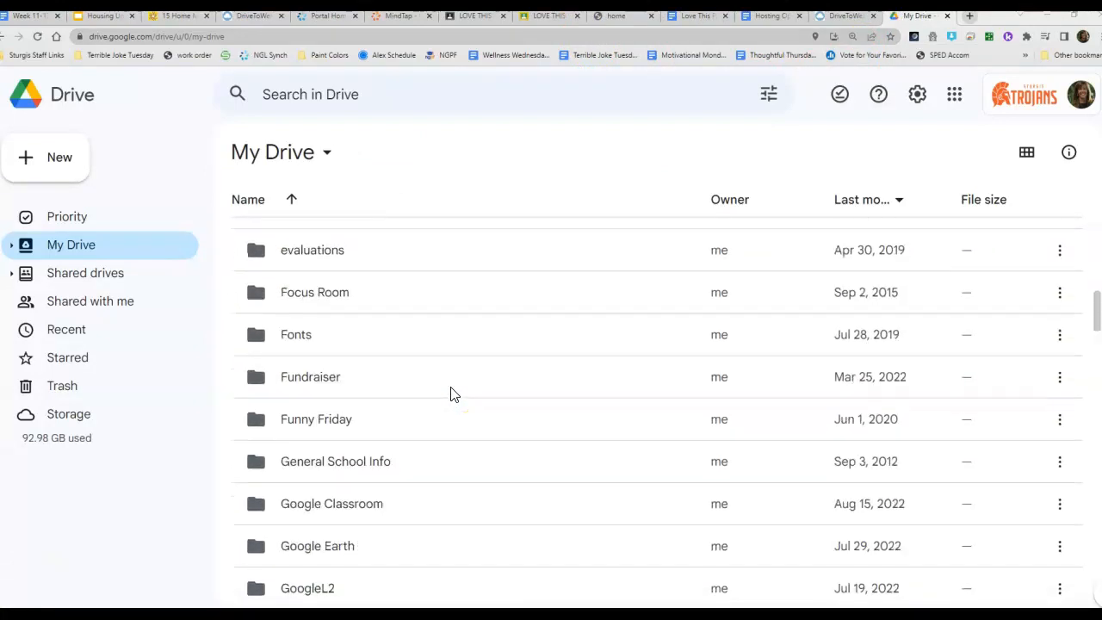
pyautogui.scroll(-5, 453, 393)
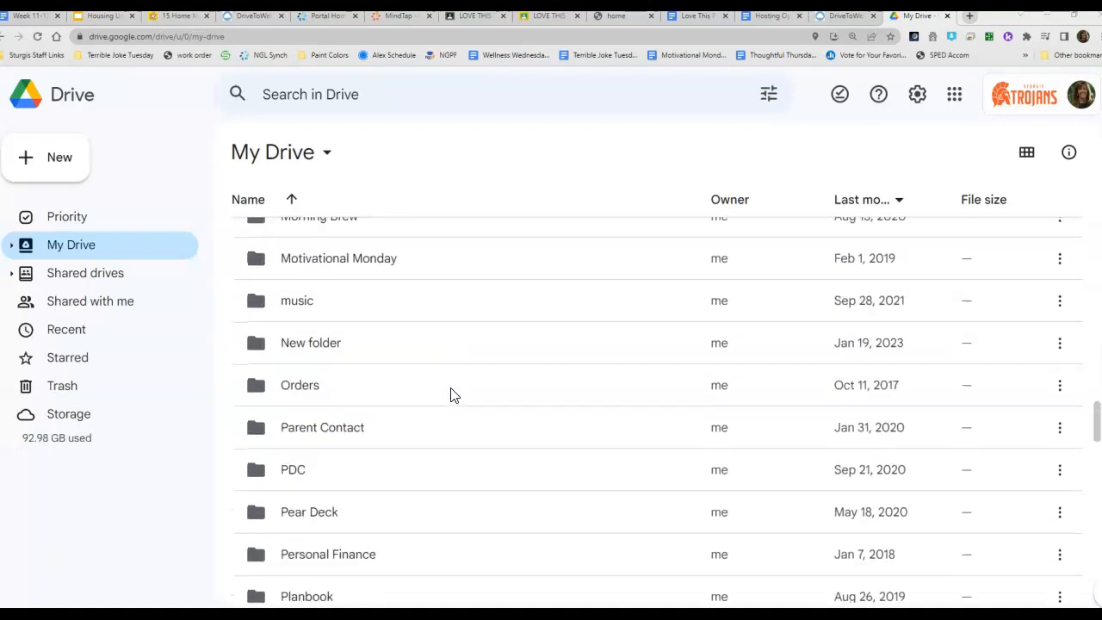
pyautogui.scroll(-5, 431, 456)
pyautogui.scroll(-10, 388, 512)
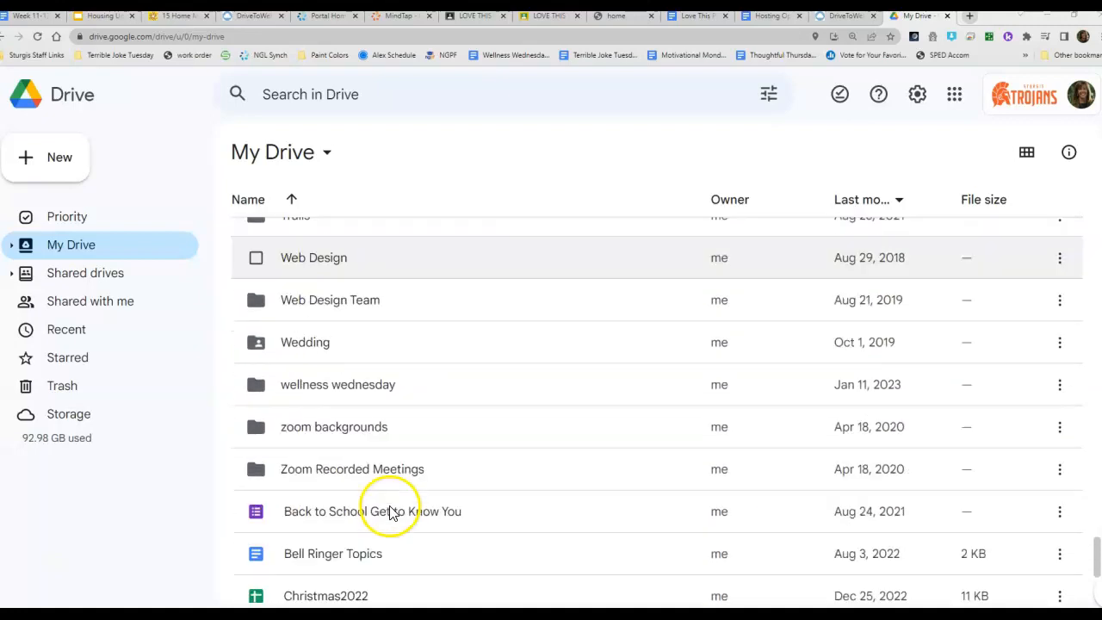
pyautogui.scroll(3, 354, 422)
pyautogui.click(335, 345)
pyautogui.doubleClick(336, 345)
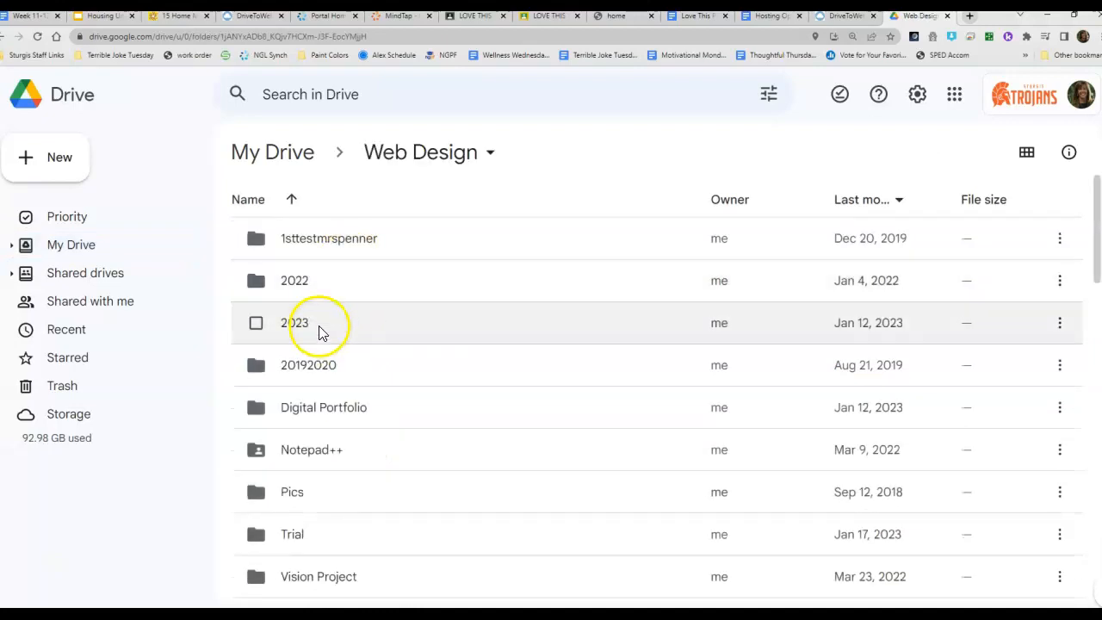
pyautogui.click(310, 326)
pyautogui.doubleClick(312, 327)
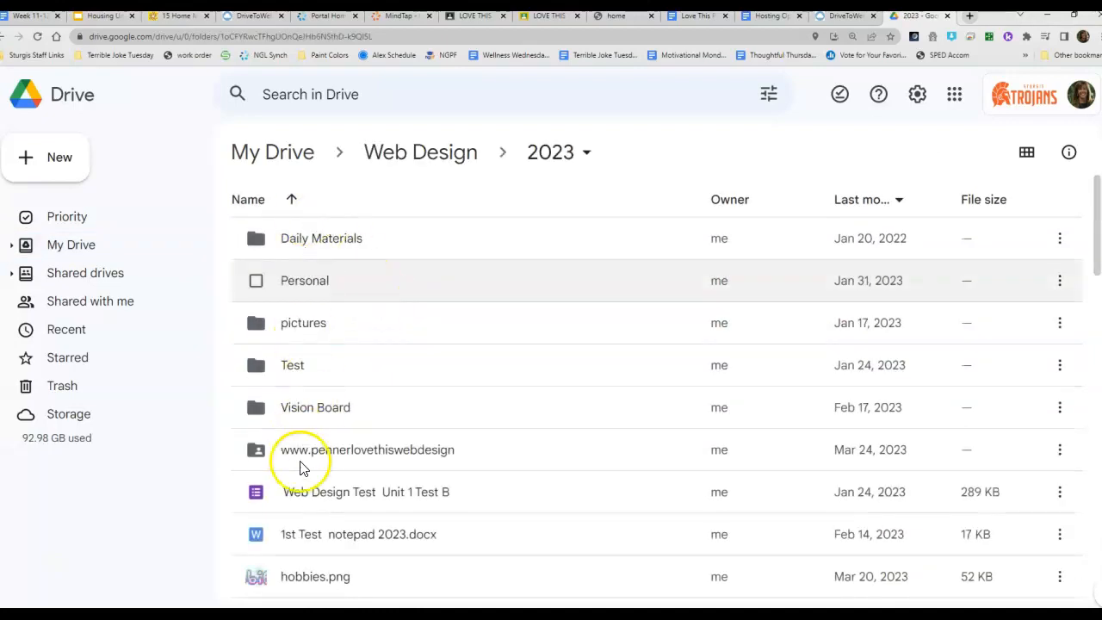
pyautogui.click(256, 450)
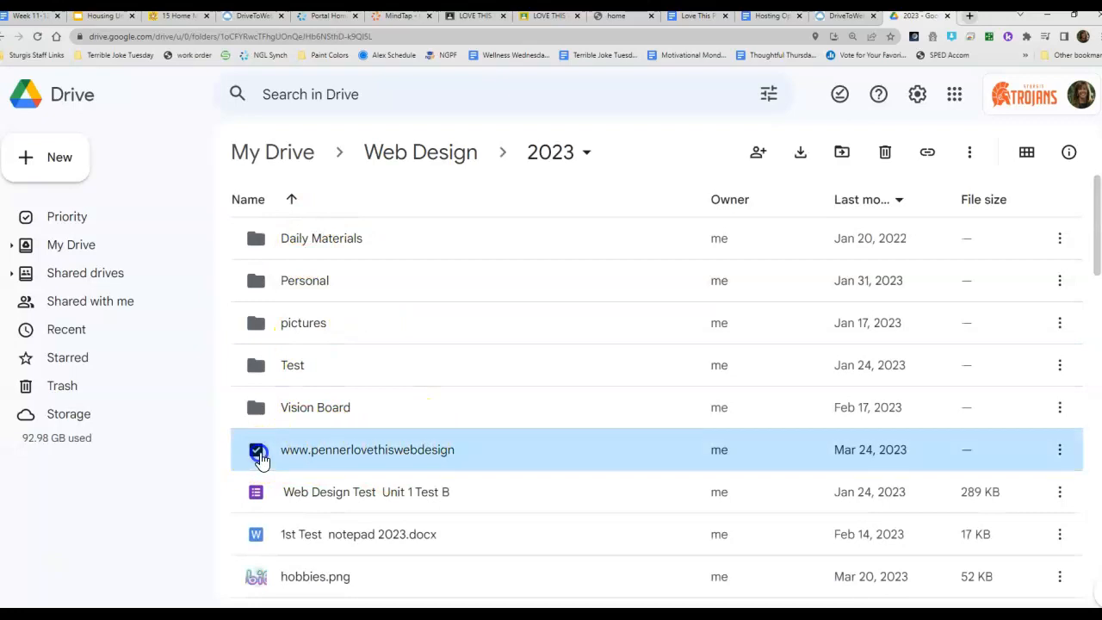
pyautogui.click(750, 155)
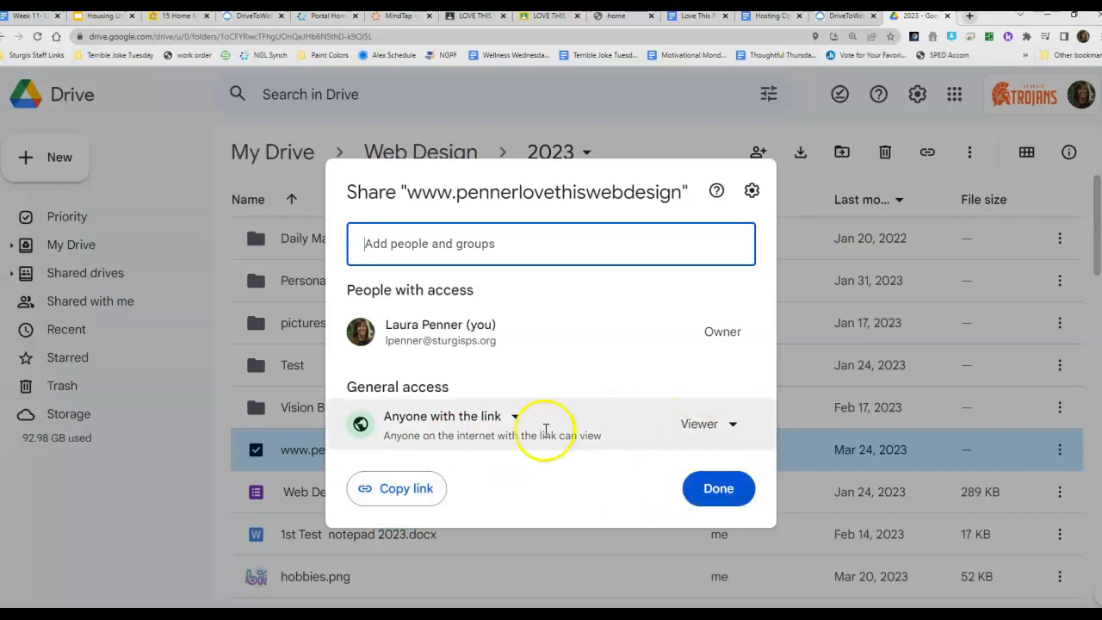
pyautogui.click(720, 489)
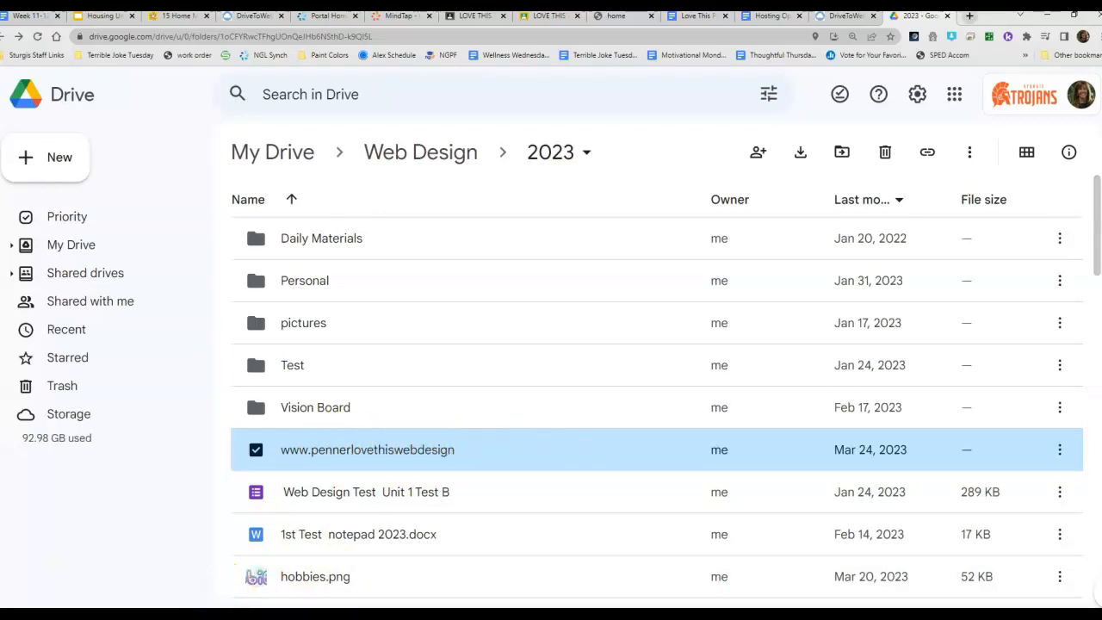
# Switch to DriveToWeb, choose hosting on Google Drive, sign in with the school Google account and allow access to its Drive files
pyautogui.moveTo(59, 615)
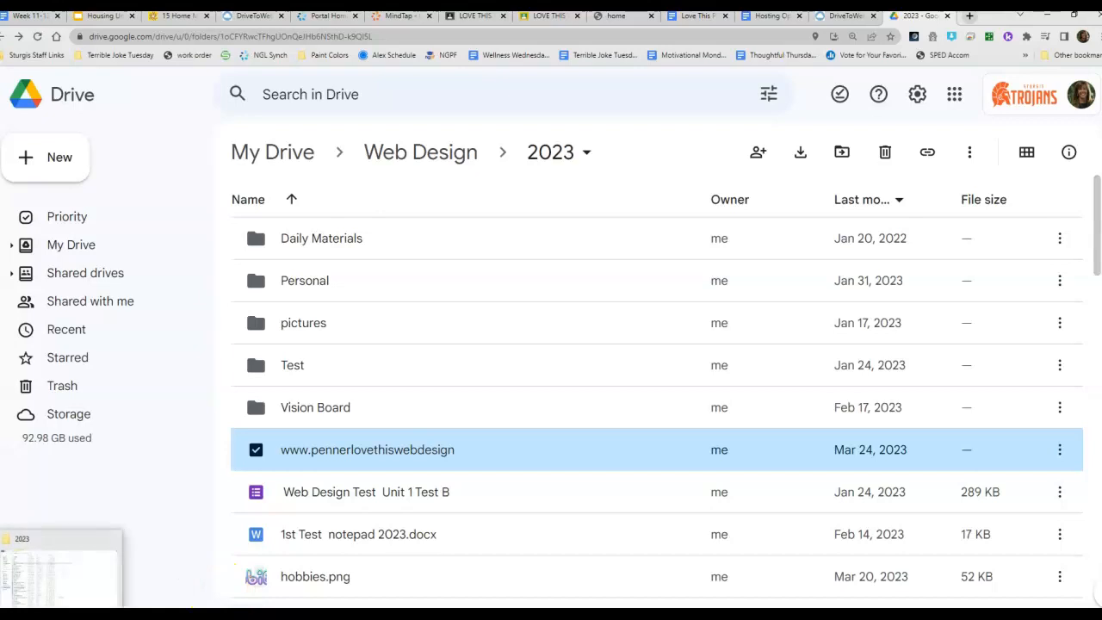
pyautogui.click(848, 19)
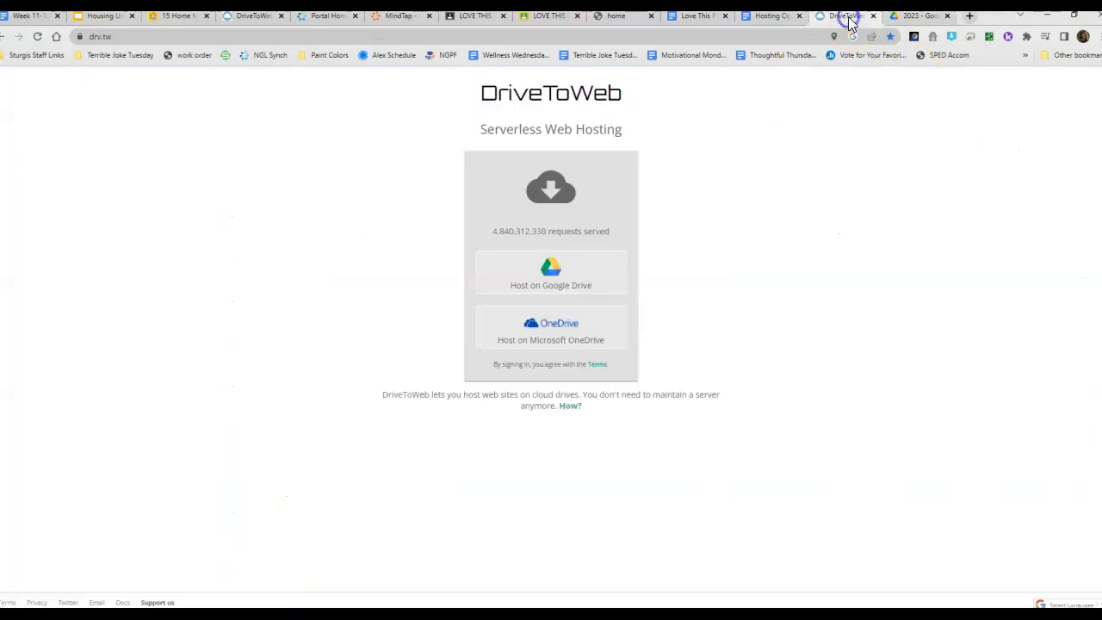
pyautogui.click(550, 275)
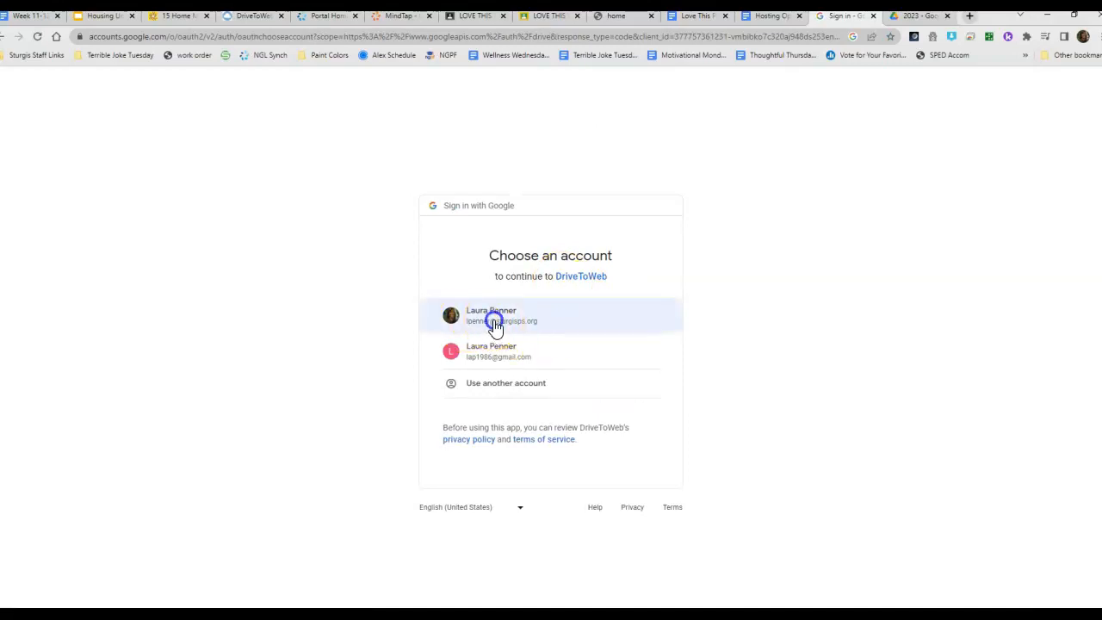
pyautogui.click(496, 327)
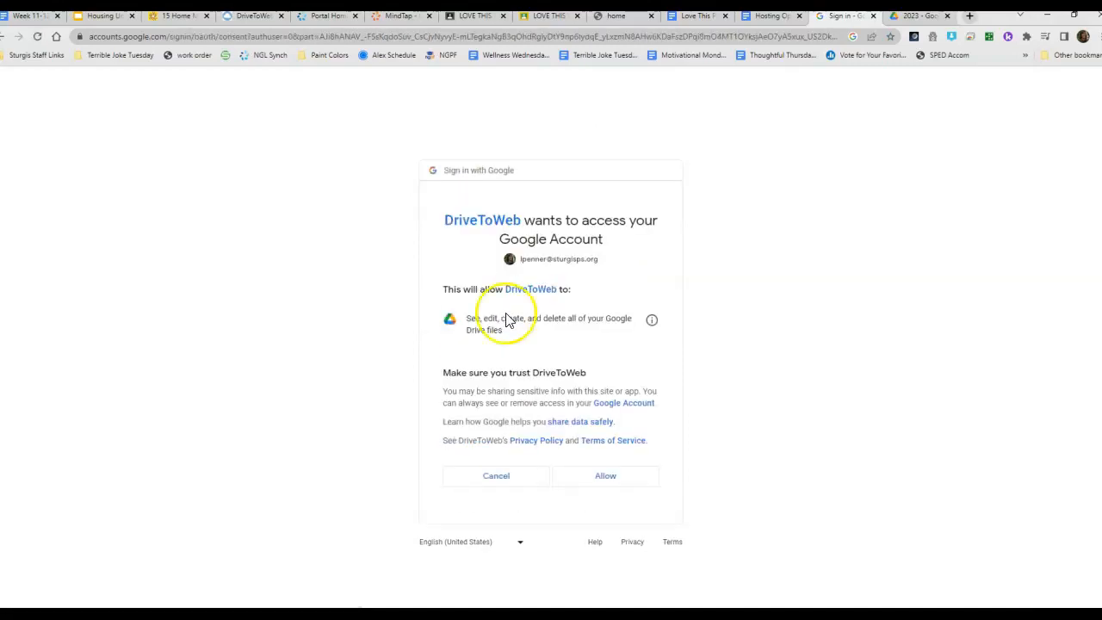
pyautogui.click(606, 476)
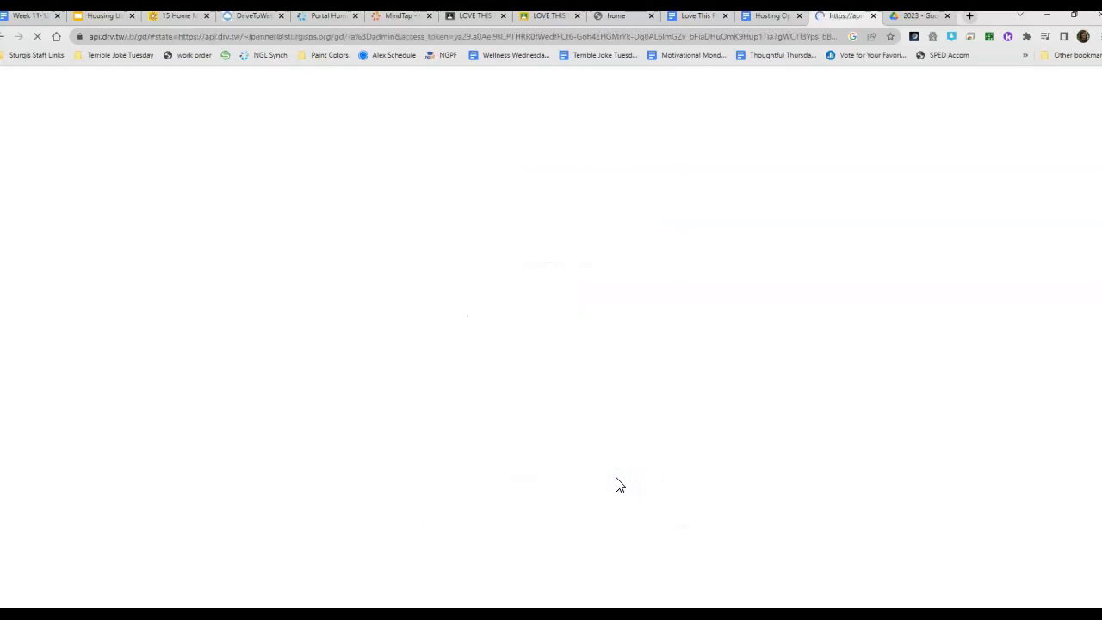
# Replace the default site name in the Admin Panel with the owner's full name followed by "lovethissite"
pyautogui.click(626, 461)
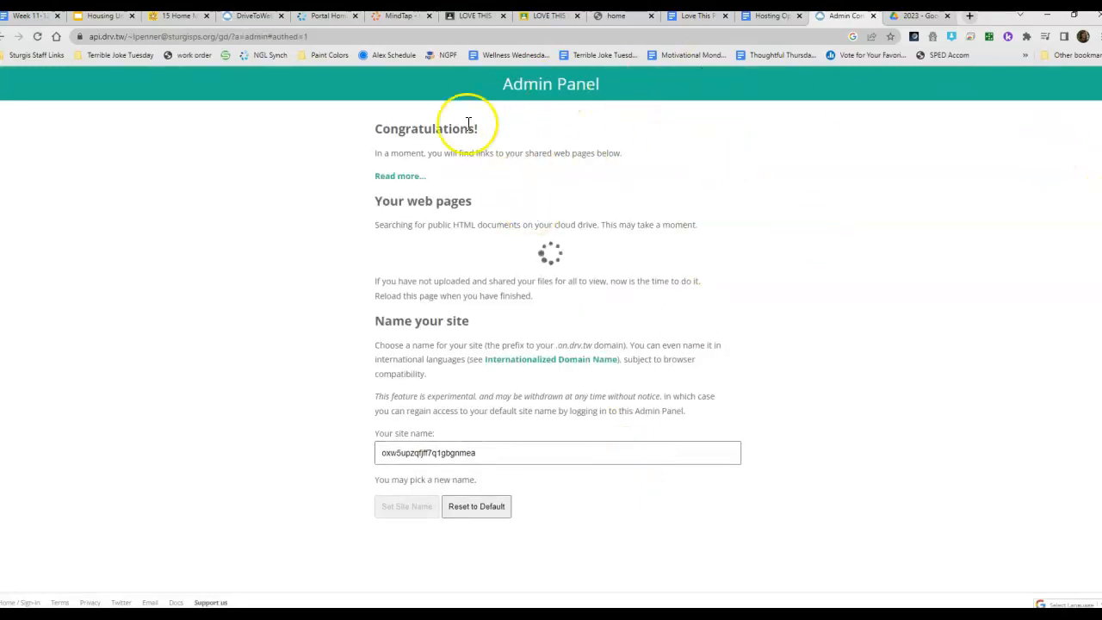
pyautogui.scroll(-2, 630, 312)
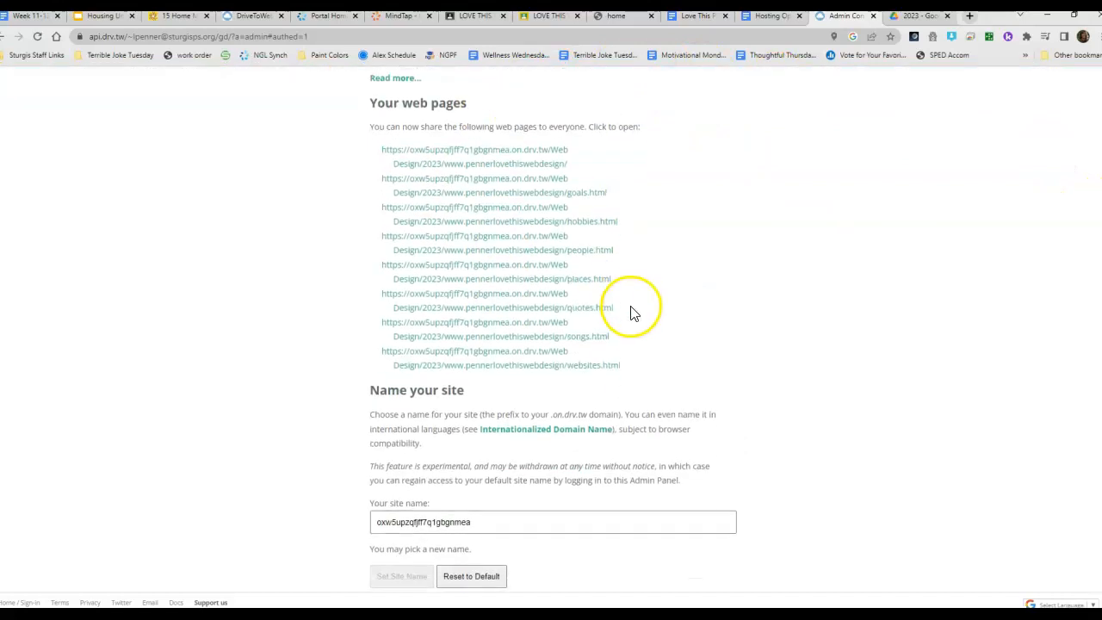
pyautogui.moveTo(492, 521); pyautogui.dragTo(362, 524)
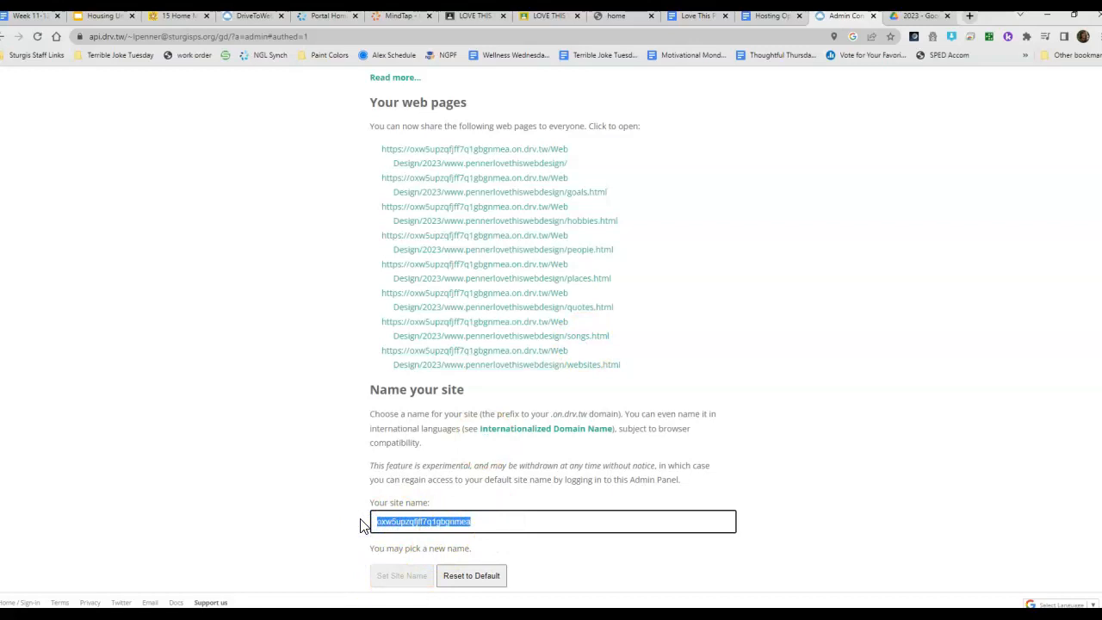
pyautogui.write('pennerlovethis2')
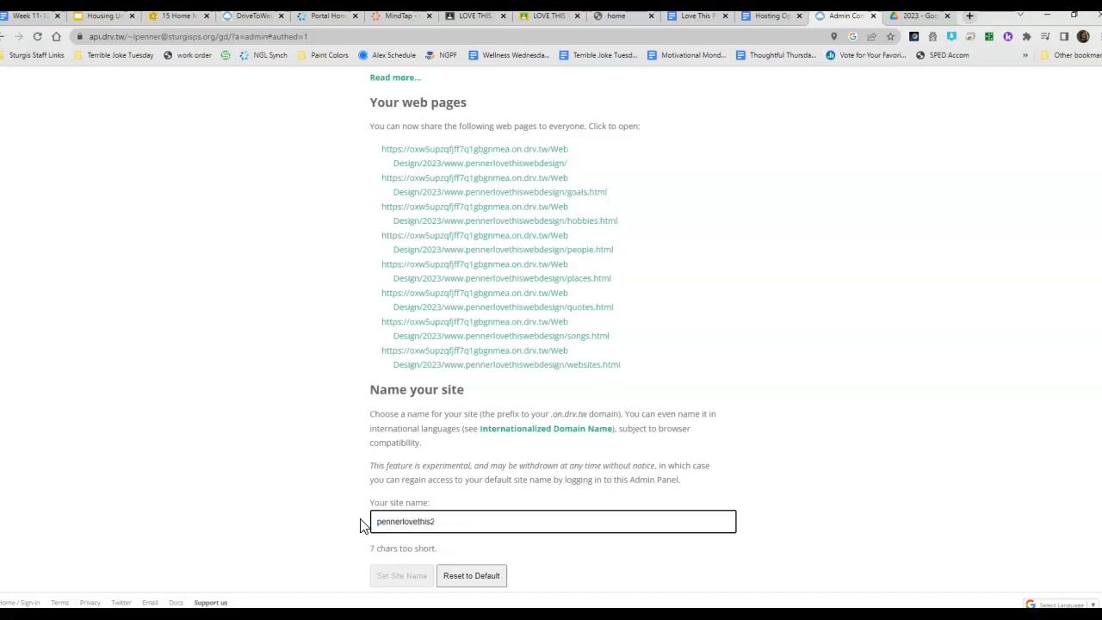
pyautogui.press('BackSpace')
pyautogui.press('BackSpace')
pyautogui.press('BackSpace')
pyautogui.press('BackSpace')
pyautogui.press('BackSpace')
pyautogui.press('BackSpace')
pyautogui.press('BackSpace')
pyautogui.press('BackSpace')
pyautogui.press('BackSpace')
pyautogui.press('BackSpace')
pyautogui.press('BackSpace')
pyautogui.press('BackSpace')
pyautogui.press('BackSpace')
pyautogui.write('laurapennerlovethissite')
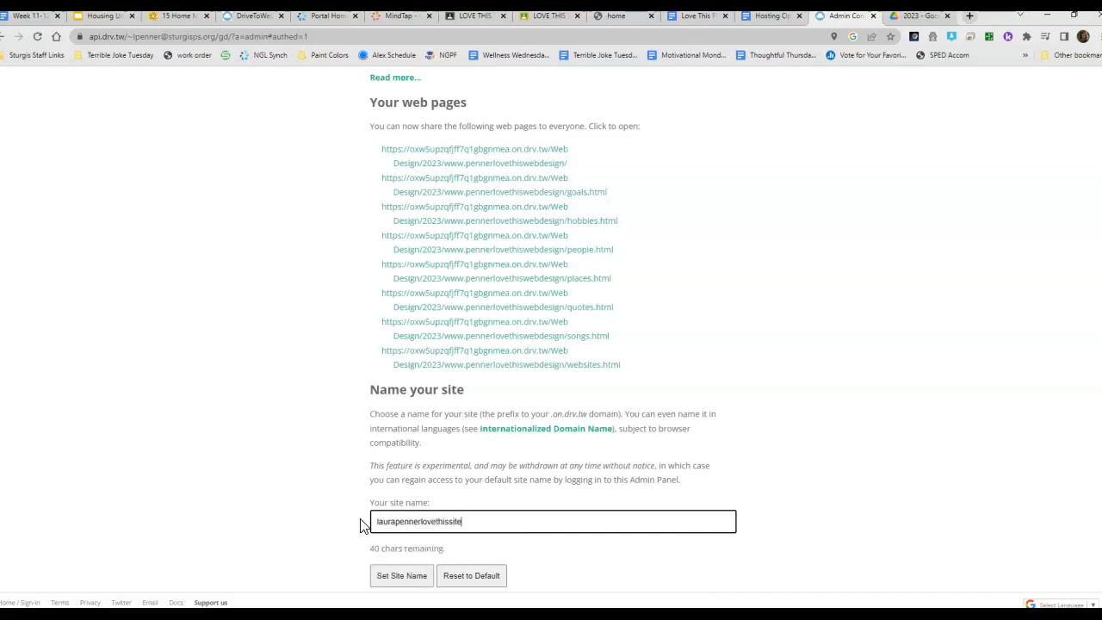
pyautogui.click(771, 298)
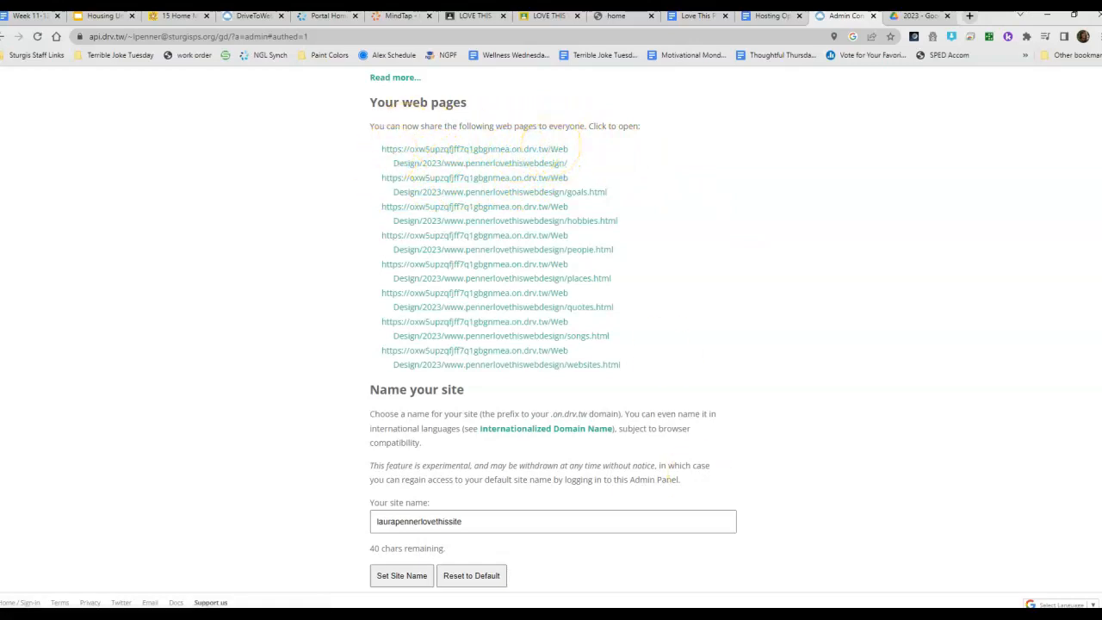
pyautogui.click(818, 304)
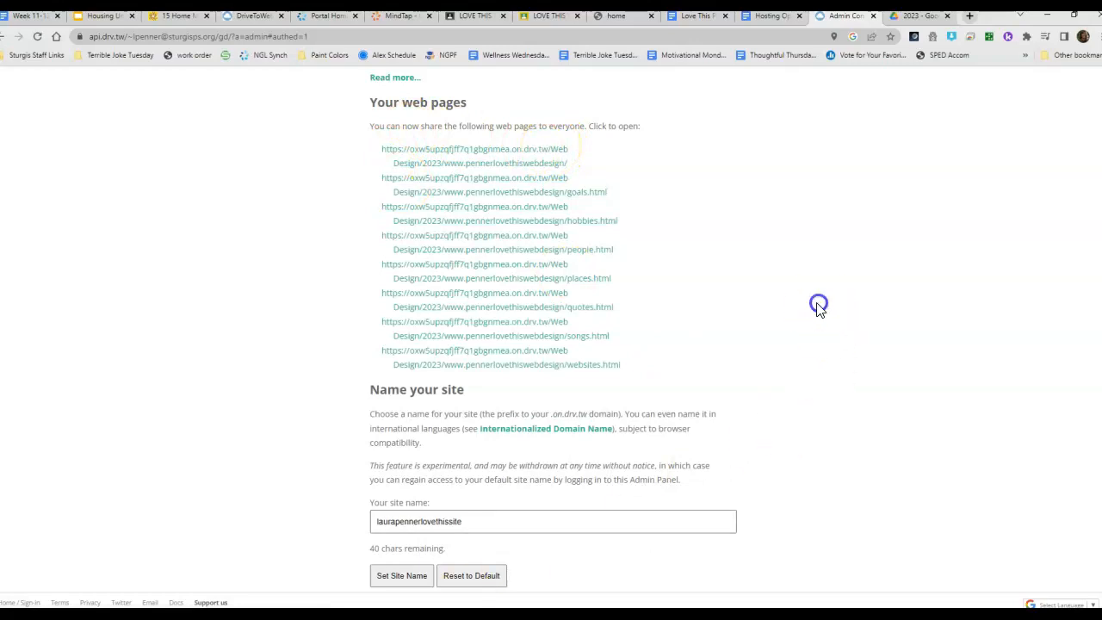
pyautogui.click(424, 153)
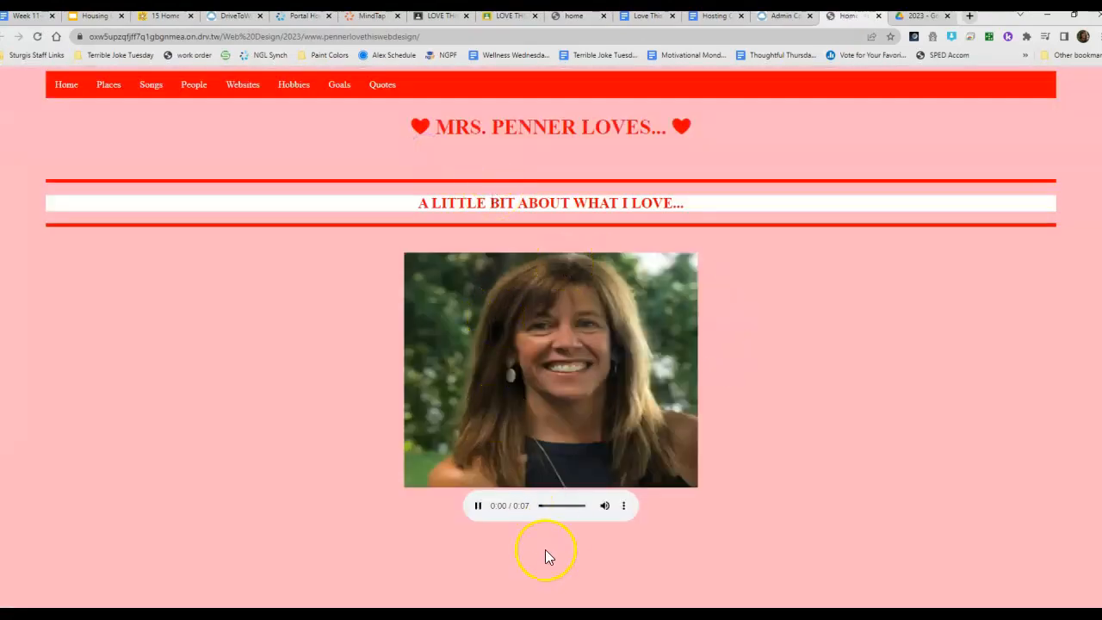
pyautogui.click(478, 506)
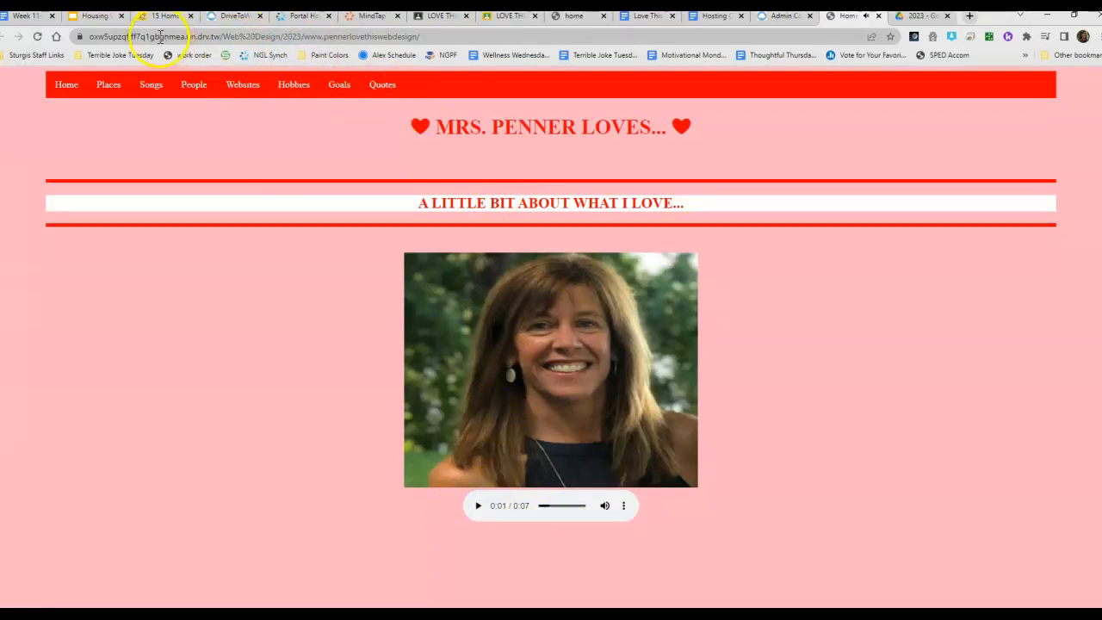
pyautogui.click(371, 36)
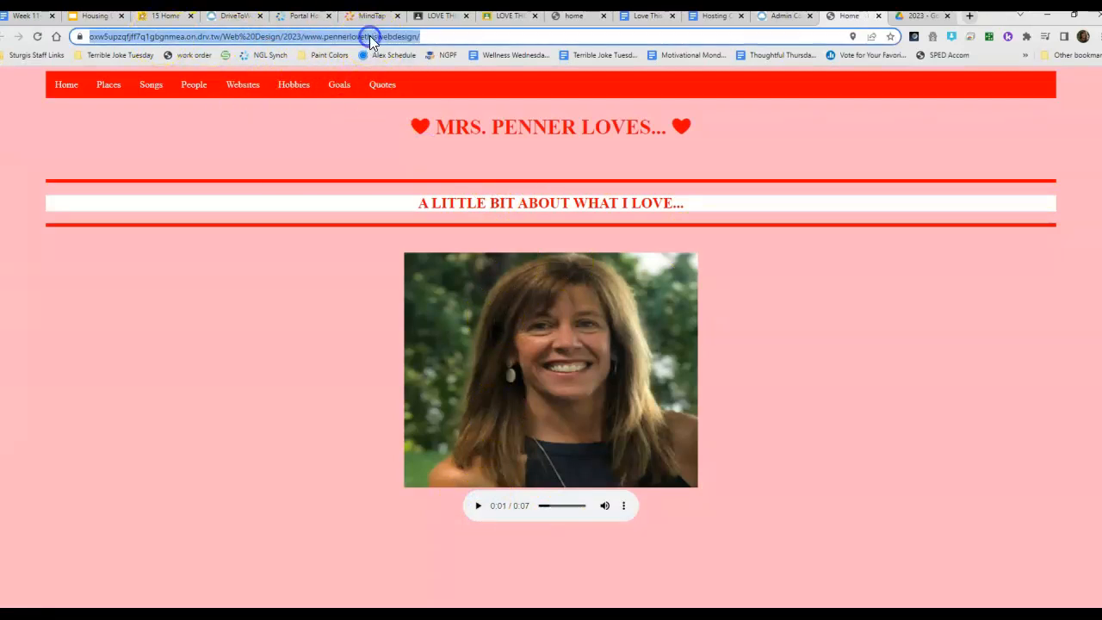
pyautogui.rightClick(284, 38)
pyautogui.click(325, 121)
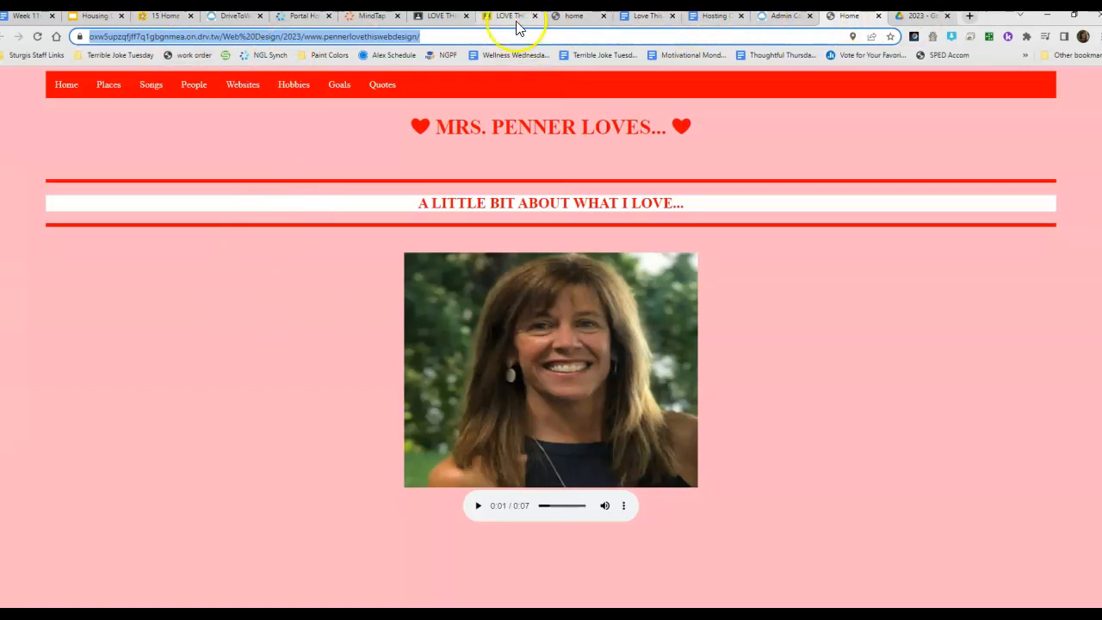
# Switch to Gmail by way of Google Drive and start a new message
pyautogui.moveTo(567, 29)
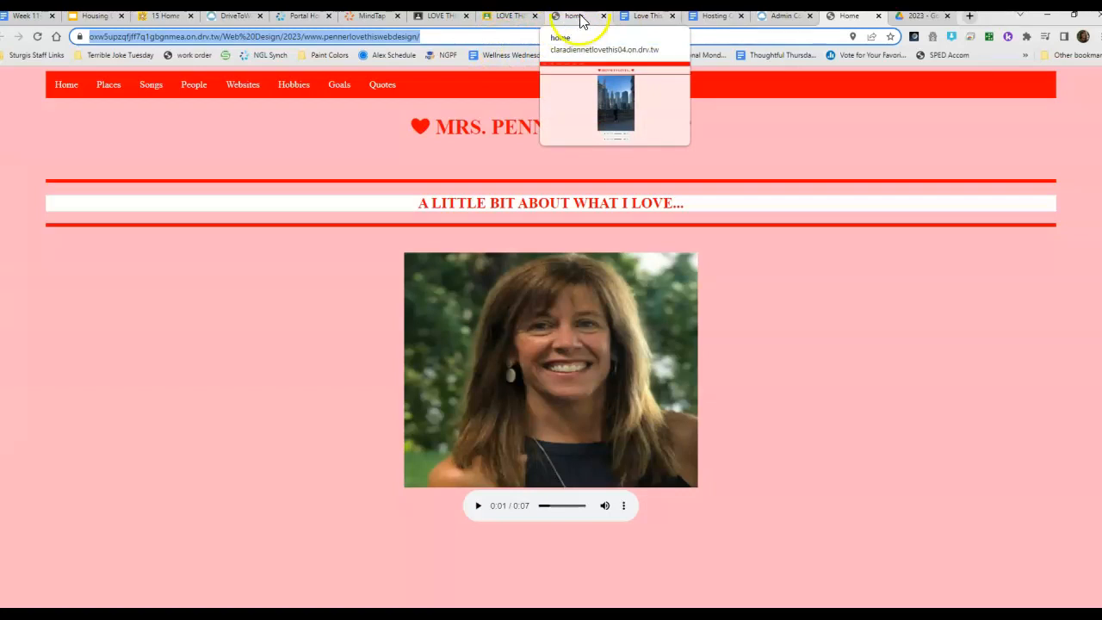
pyautogui.click(923, 24)
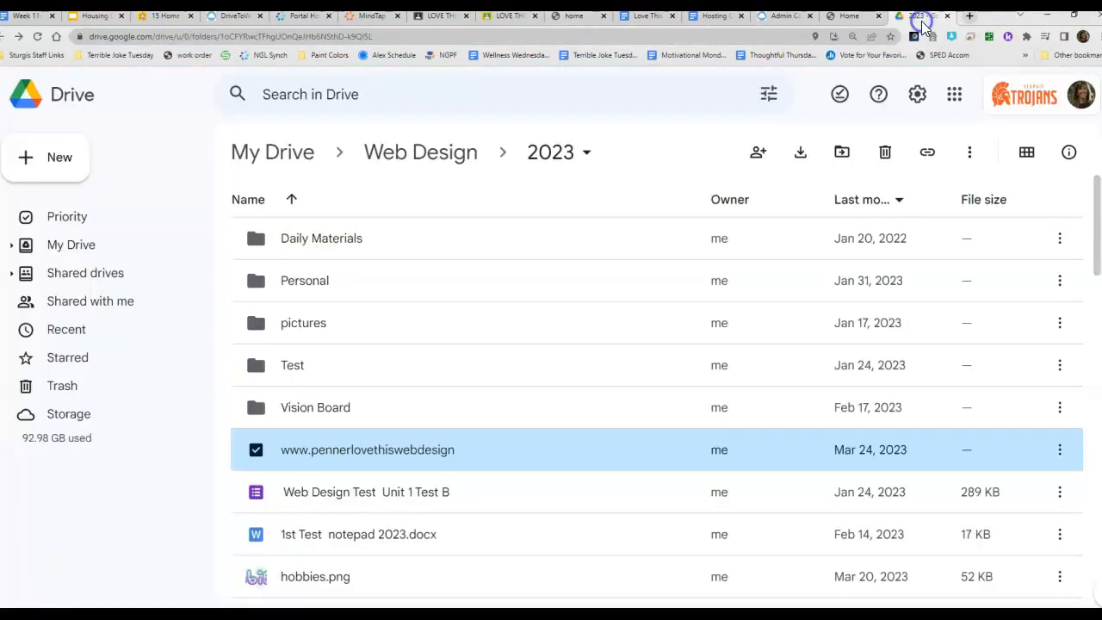
pyautogui.click(954, 94)
pyautogui.click(1051, 165)
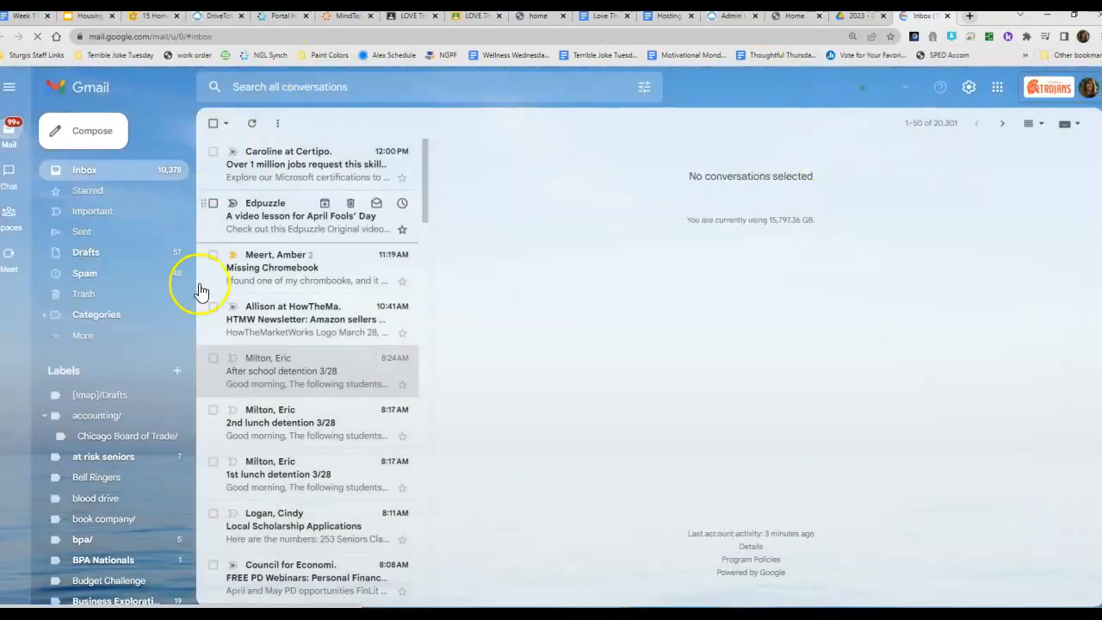
pyautogui.click(103, 140)
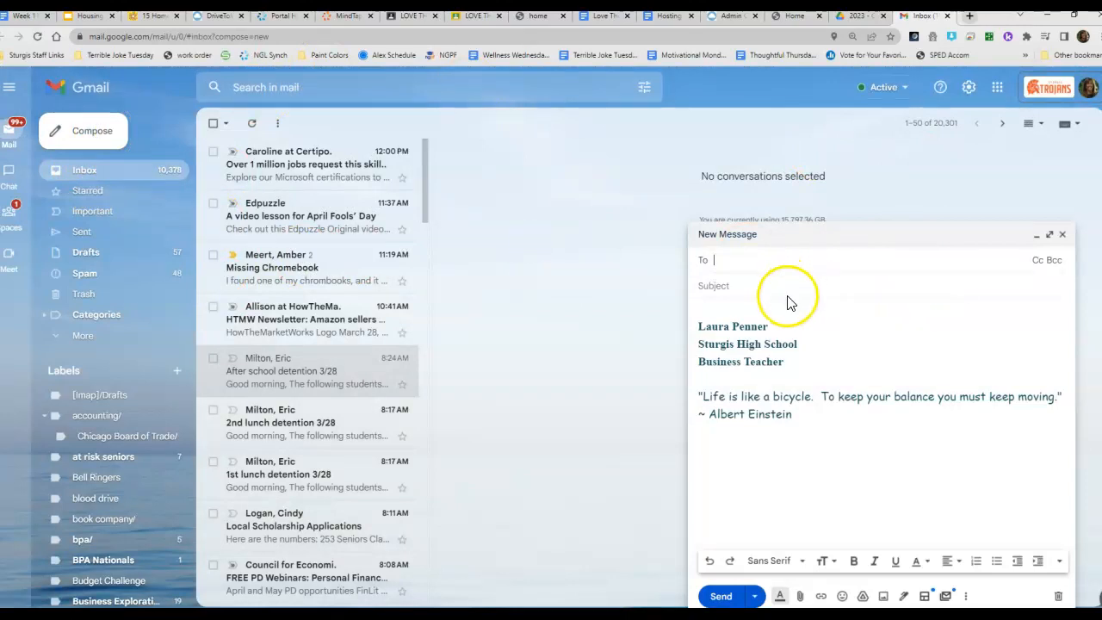
# Address the message to the owner's own school e-mail, with the subject "Test my link" and the text "Please check my site"
pyautogui.click(784, 260)
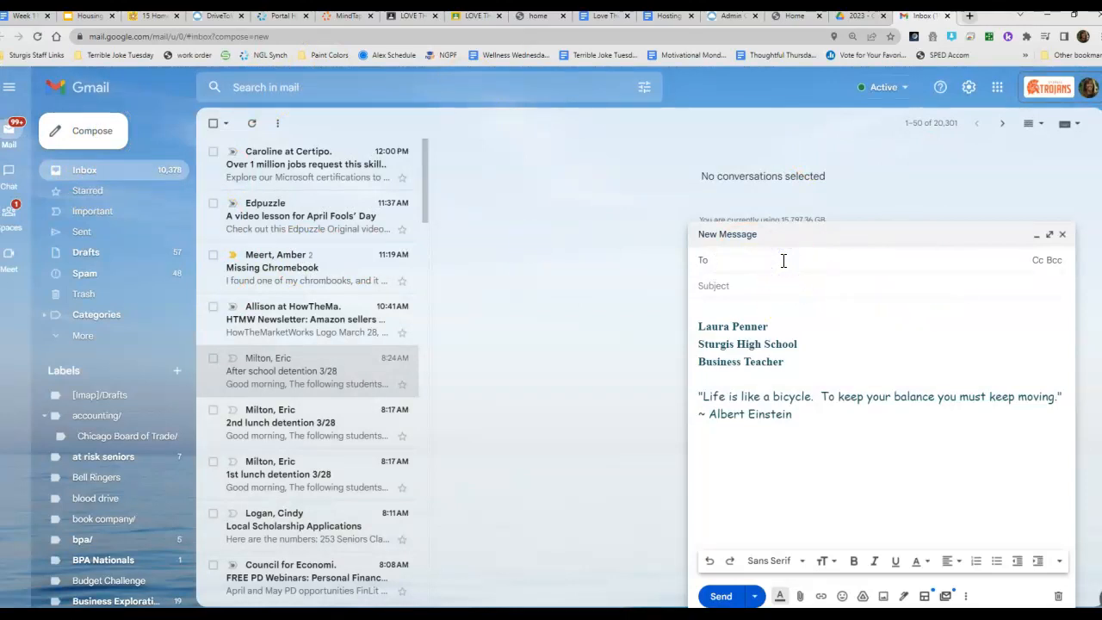
pyautogui.write('lp')
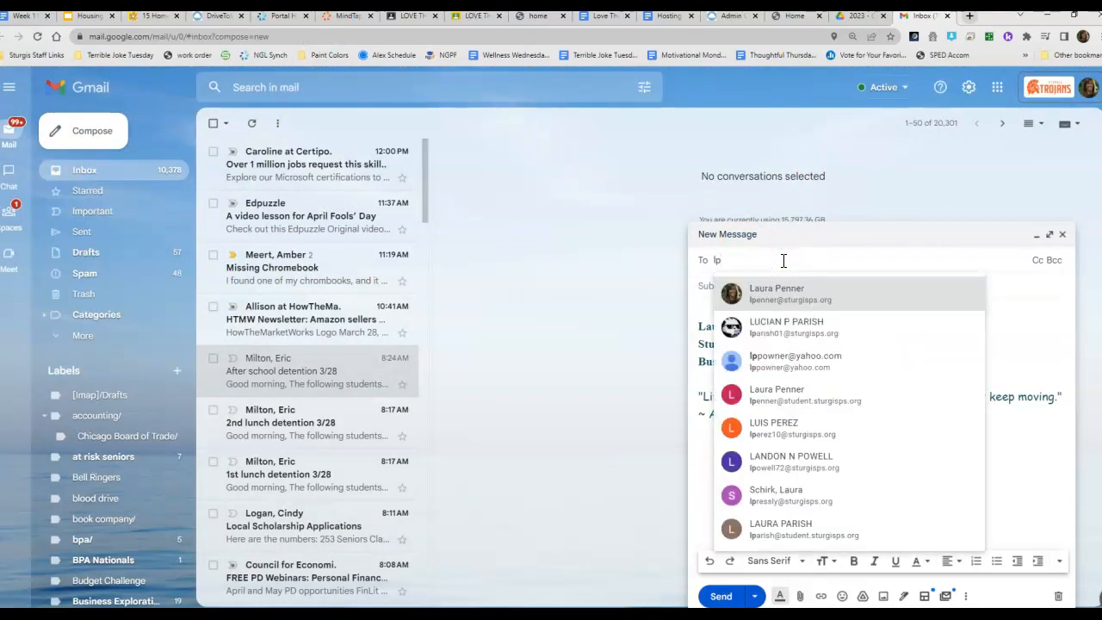
pyautogui.click(805, 306)
pyautogui.click(773, 303)
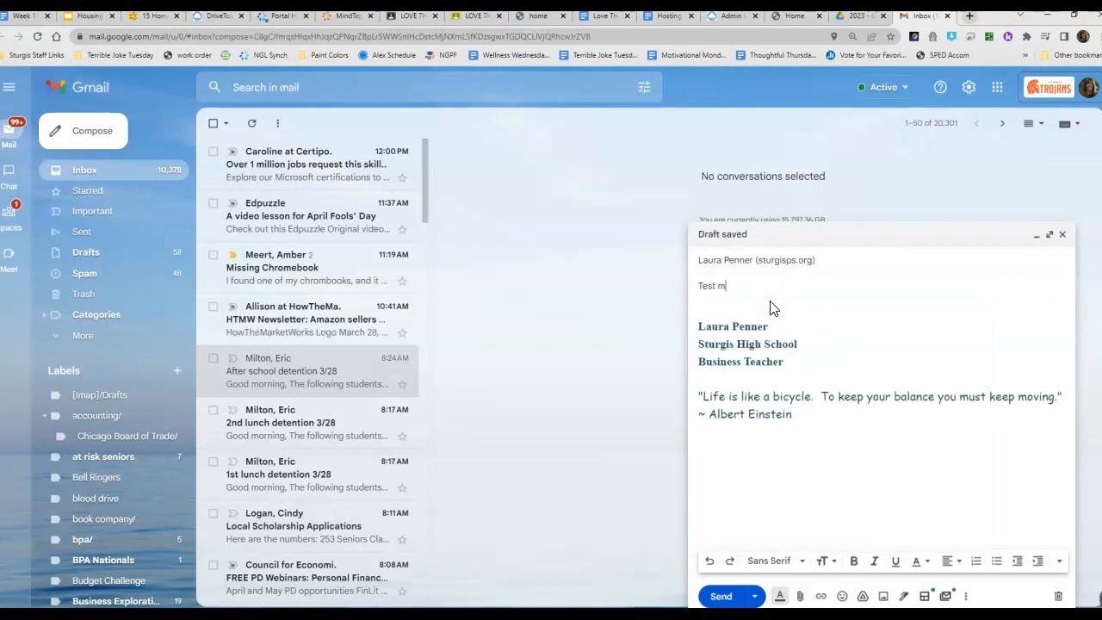
pyautogui.click(750, 310)
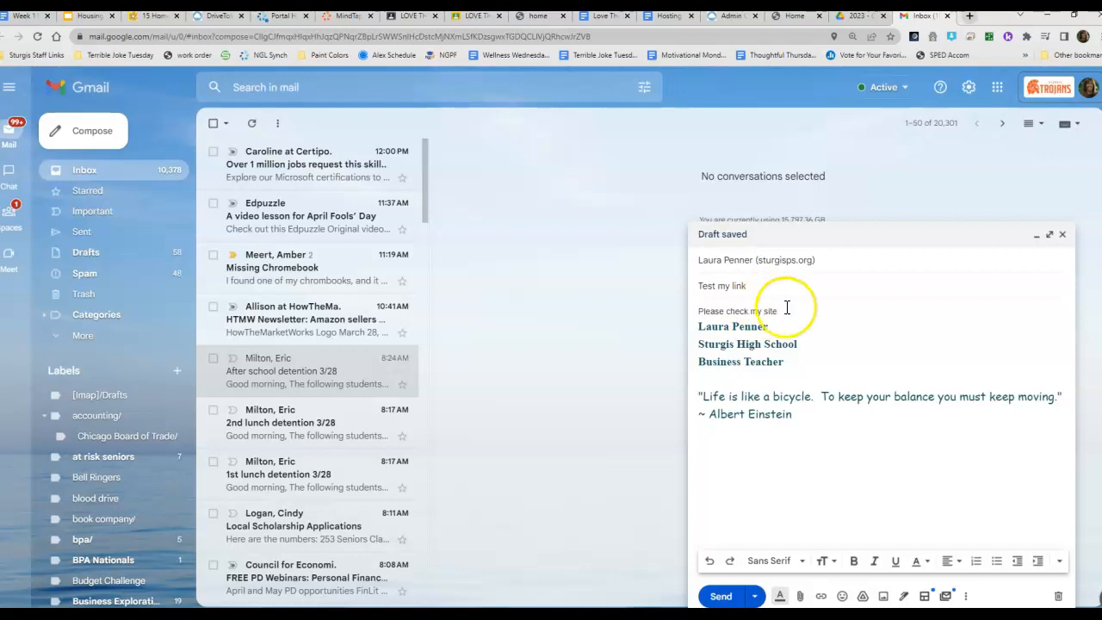
# Insert a link to the copied website address in the message body, with "My website" as its display text
pyautogui.moveTo(764, 259)
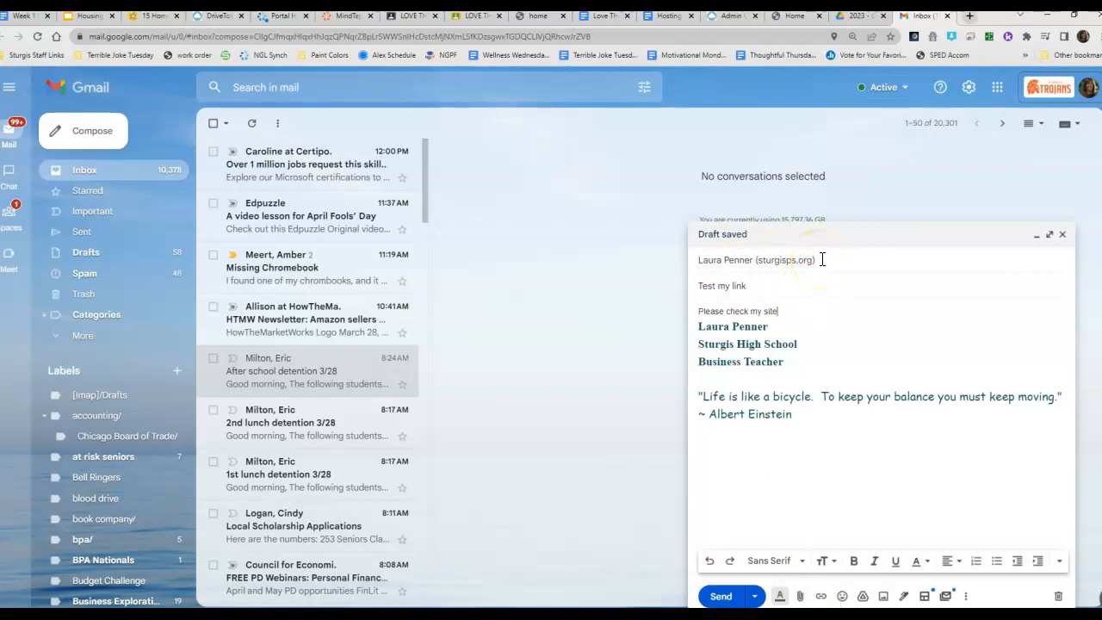
pyautogui.click(822, 597)
pyautogui.click(503, 340)
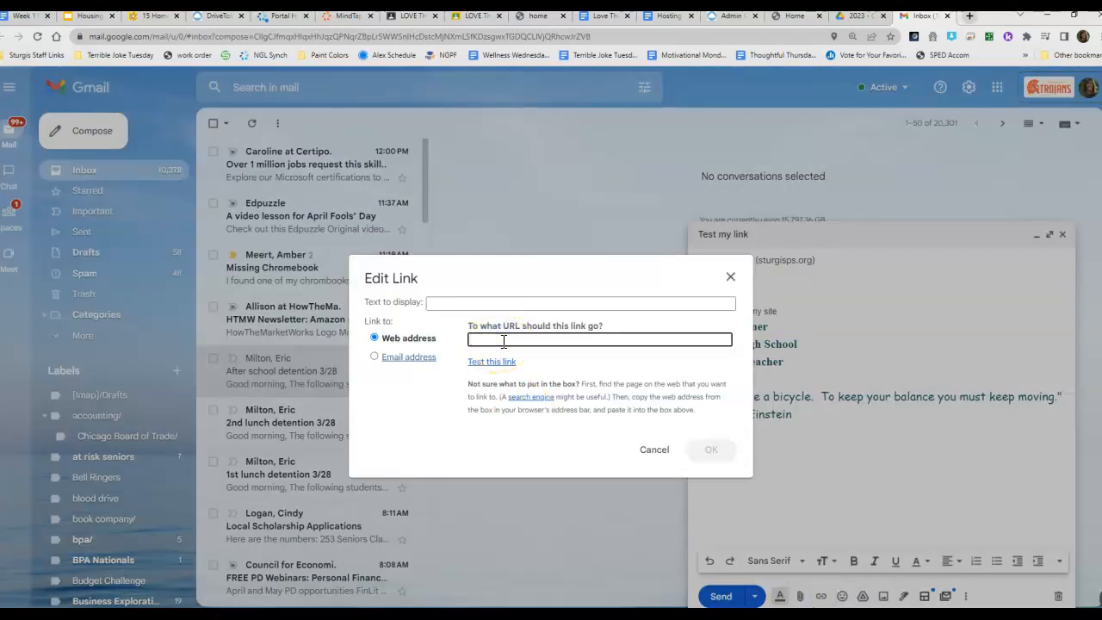
pyautogui.hotkey('ctrl', 'v')
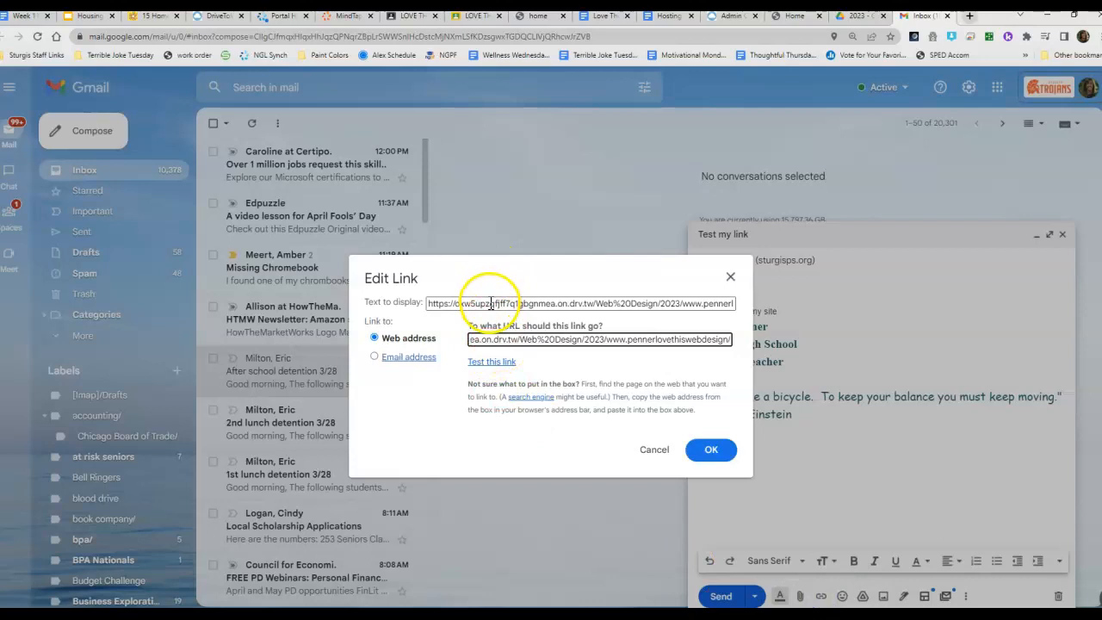
pyautogui.doubleClick(490, 303)
pyautogui.tripleClick(493, 303)
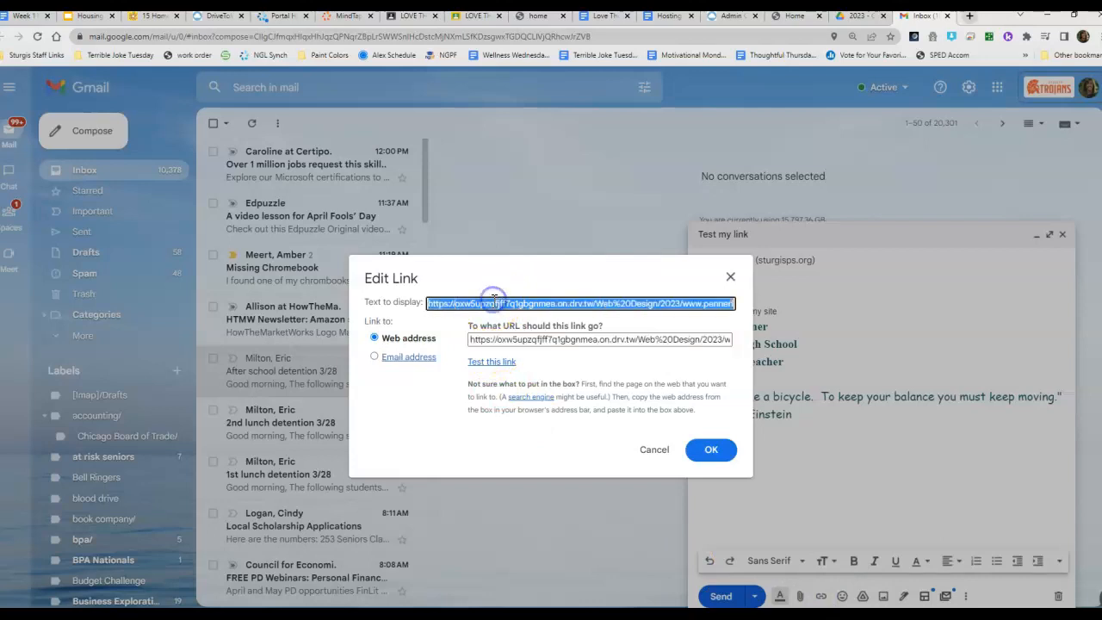
pyautogui.write('My website')
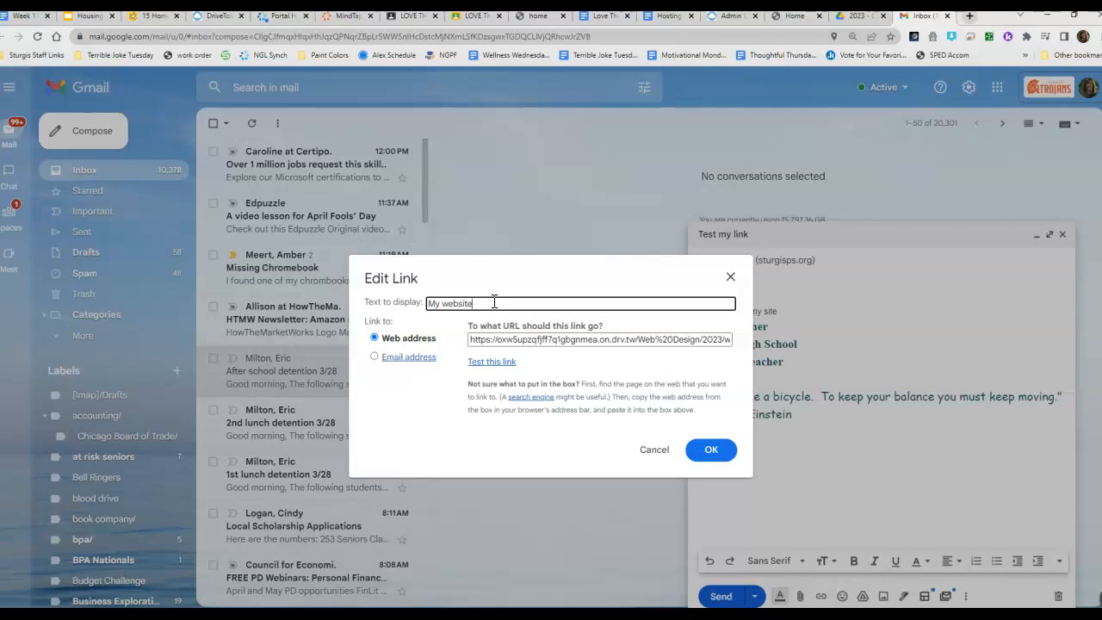
pyautogui.press('Return')
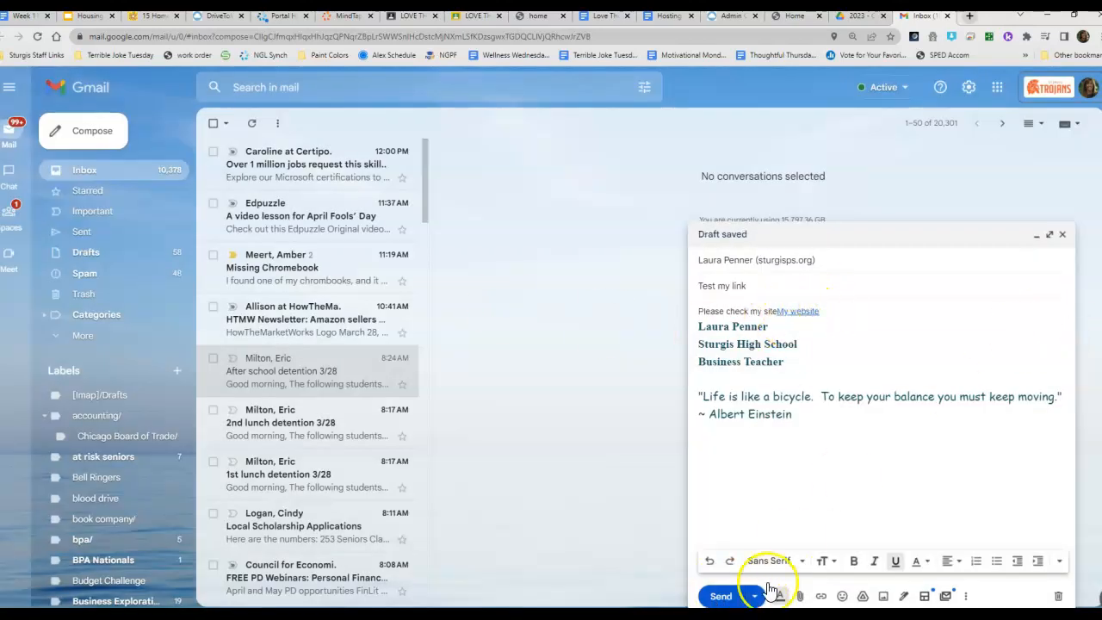
# Send the message and open the site through the "My website" link in the received "Test my link" email
pyautogui.click(719, 597)
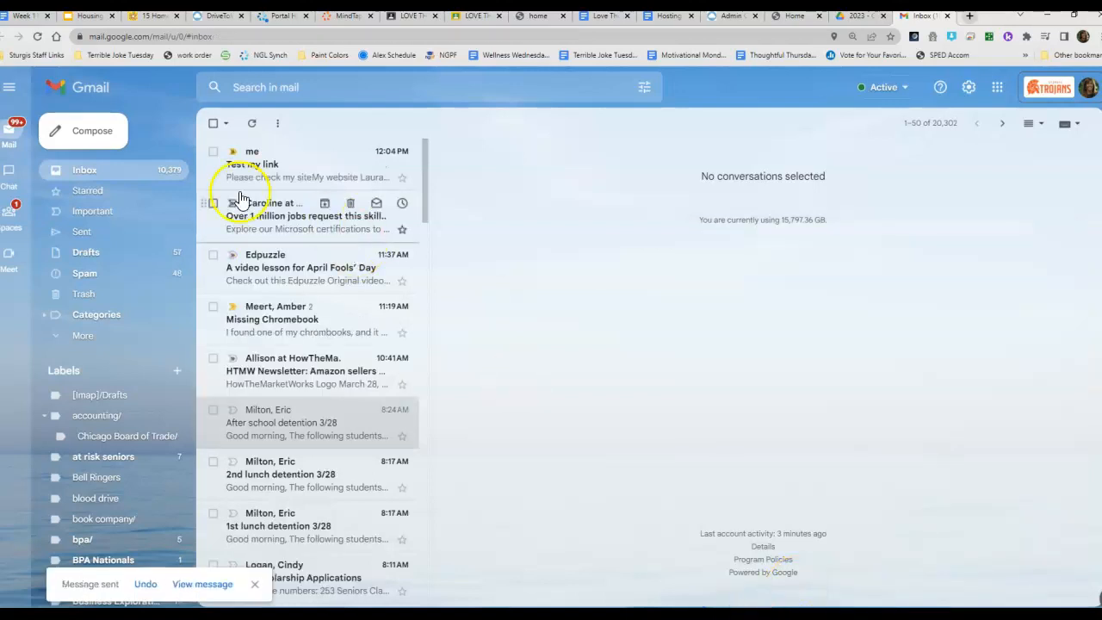
pyautogui.click(311, 177)
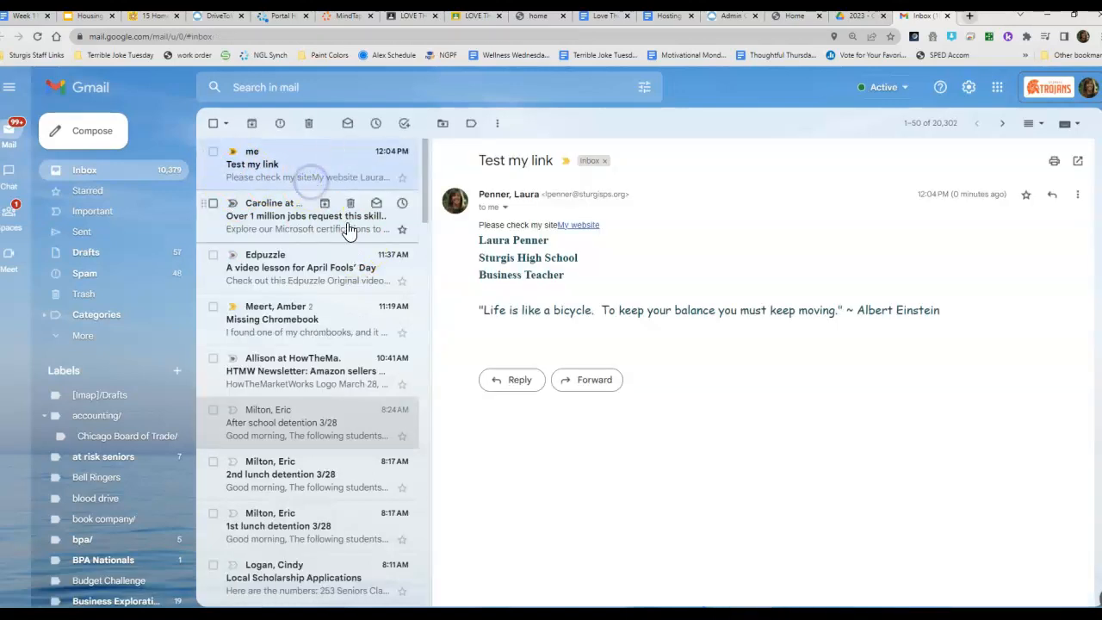
pyautogui.click(582, 225)
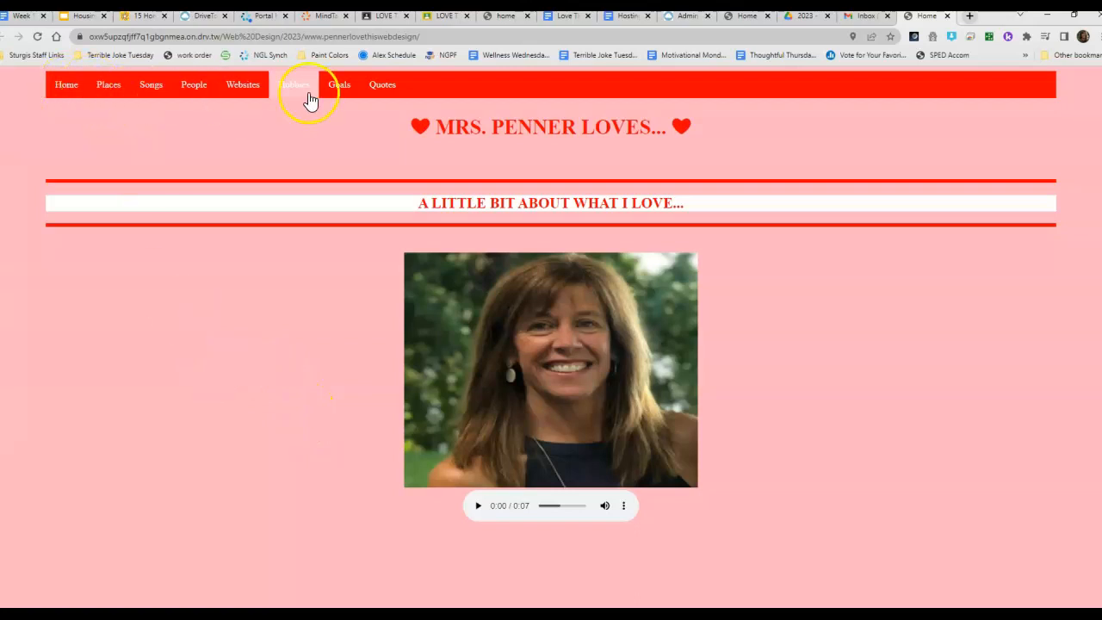
# Check the published site's navigation to the Quotes, Goals and Hobbies pages, returning to Home after each one
pyautogui.click(387, 85)
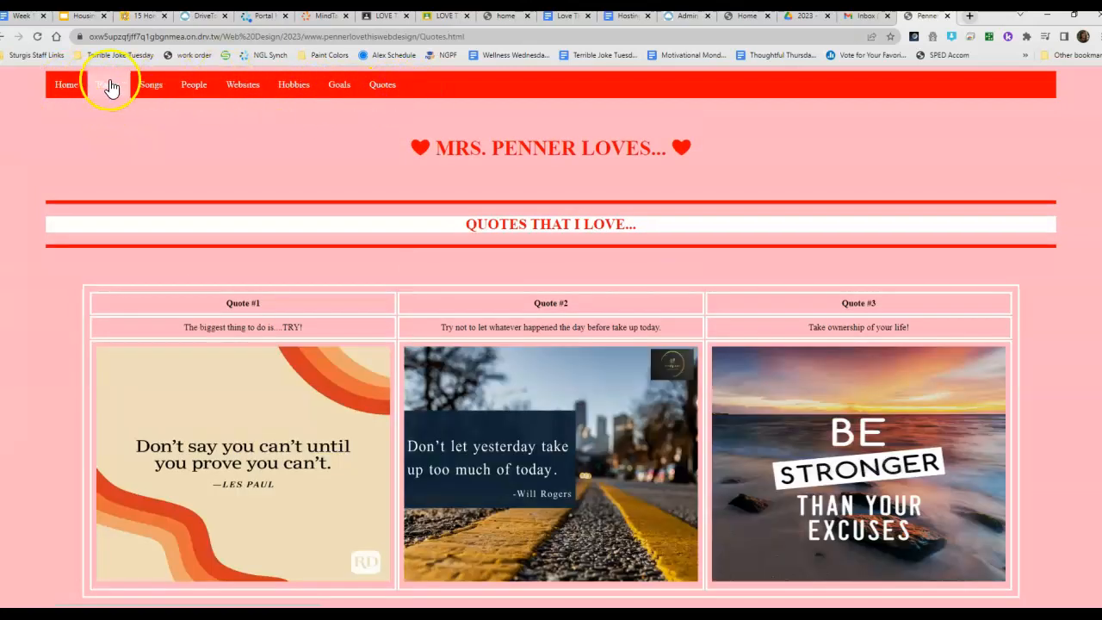
pyautogui.click(78, 86)
pyautogui.click(330, 88)
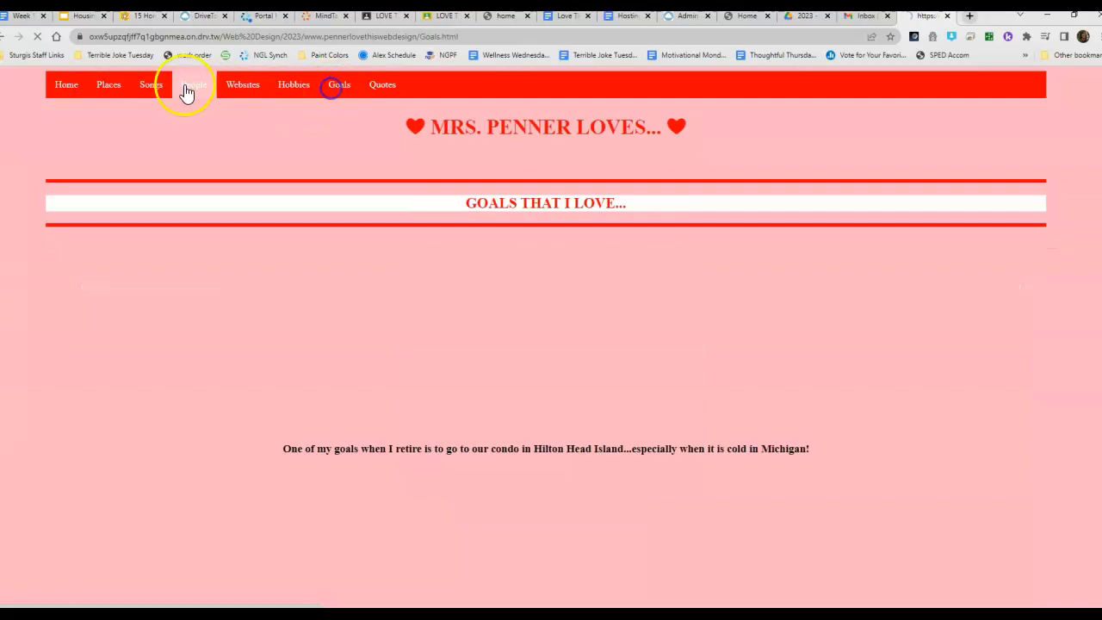
pyautogui.click(60, 86)
pyautogui.click(297, 89)
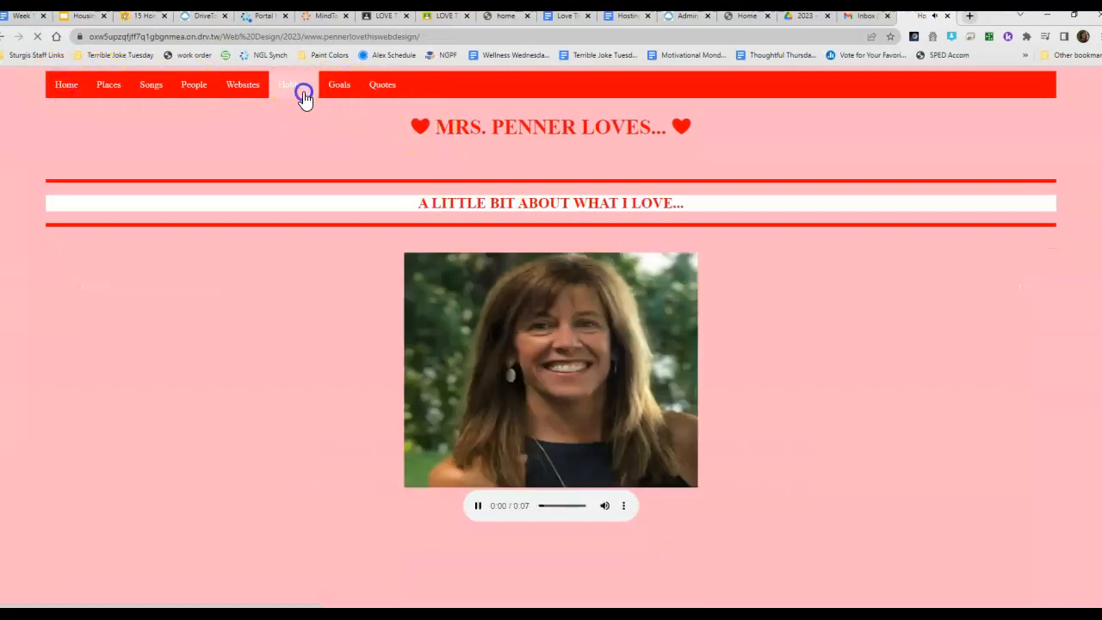
pyautogui.click(62, 90)
# Check the published site's Websites and People pages by way of Home, and look through the videos and playlist on the Songs page
pyautogui.click(236, 89)
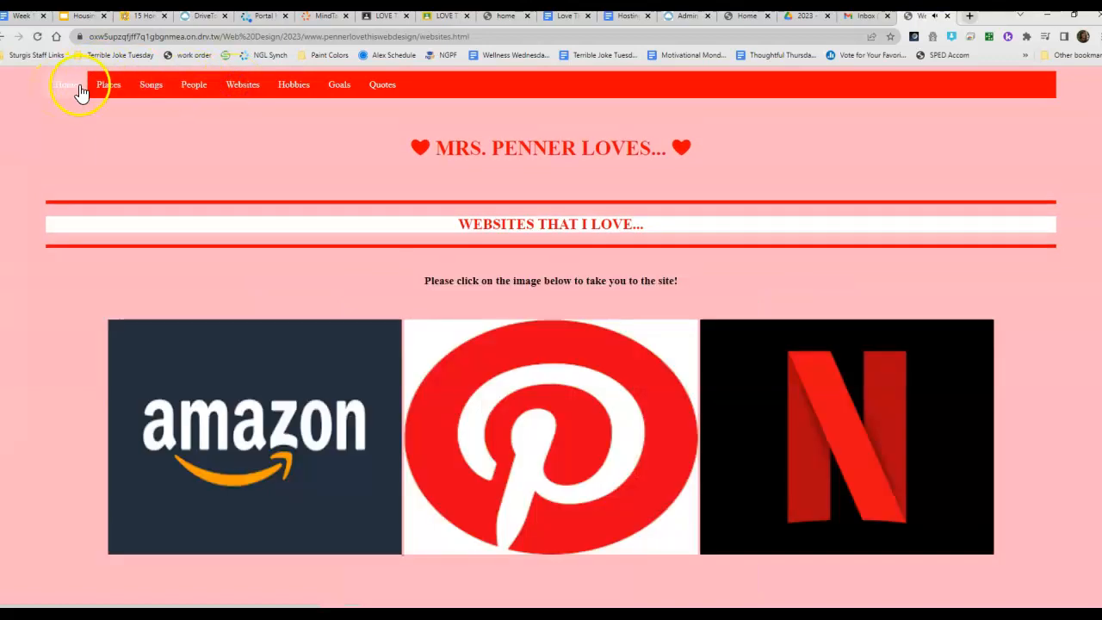
pyautogui.click(78, 91)
pyautogui.click(193, 89)
pyautogui.click(60, 87)
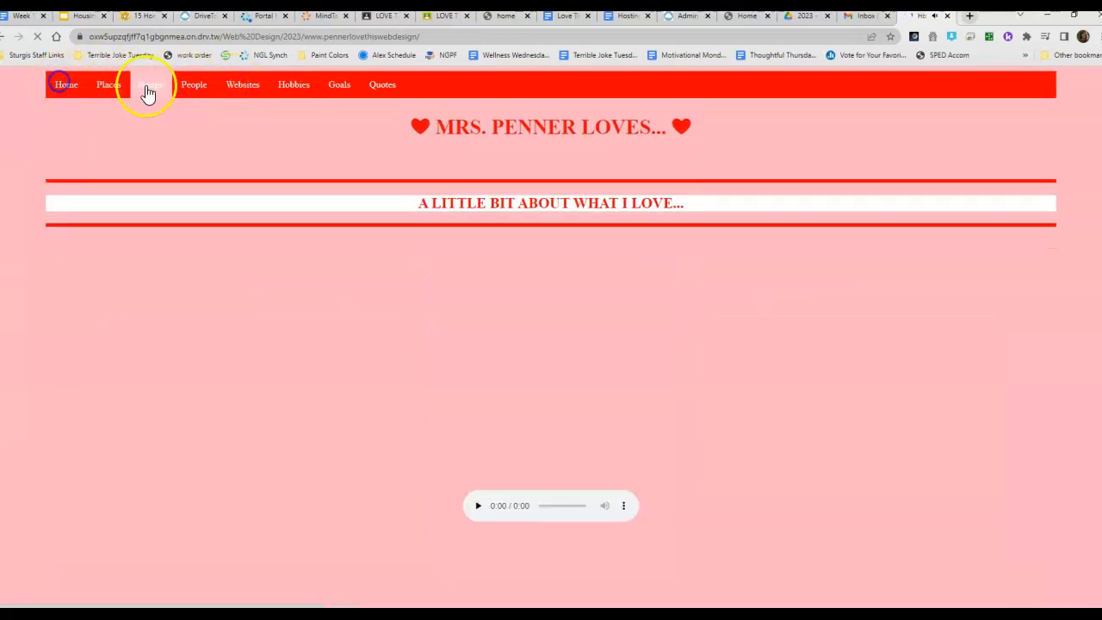
pyautogui.click(159, 87)
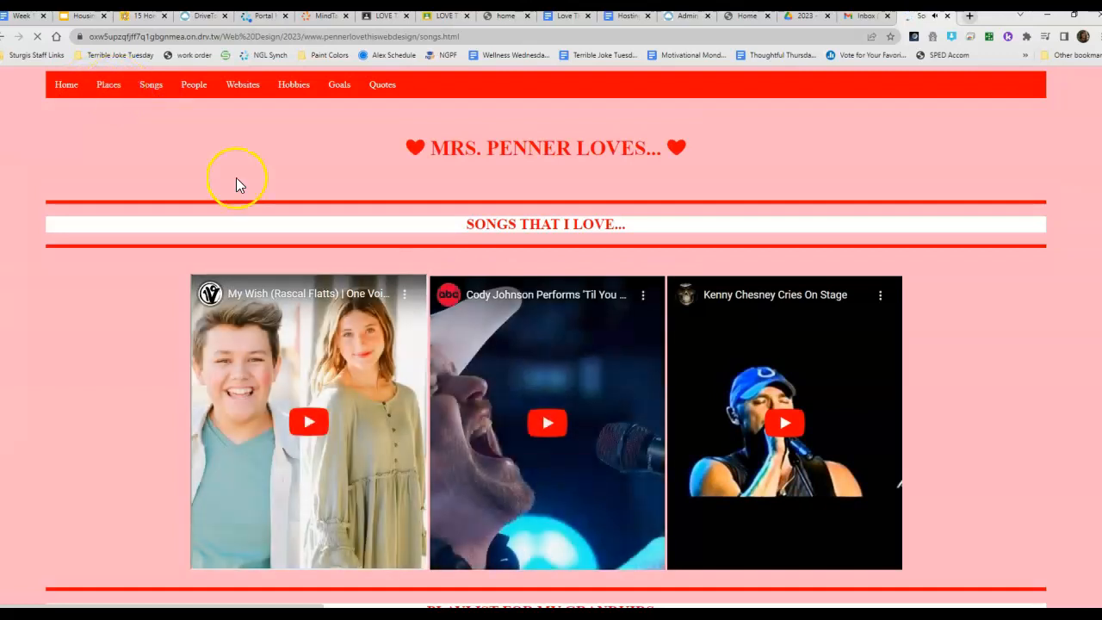
pyautogui.scroll(-5, 659, 374)
pyautogui.scroll(2, 660, 374)
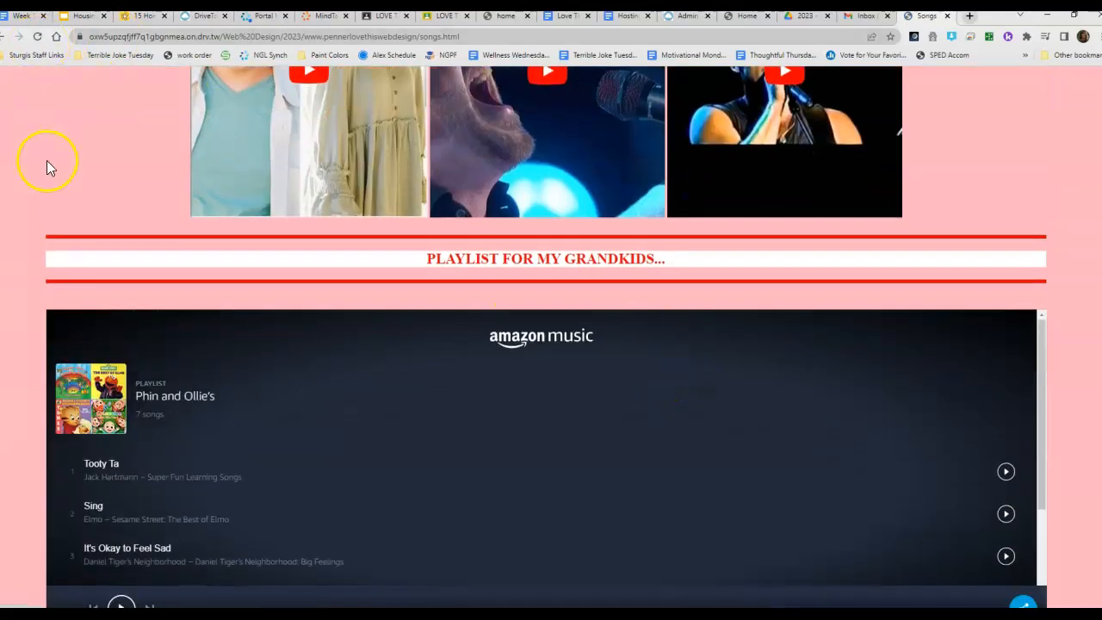